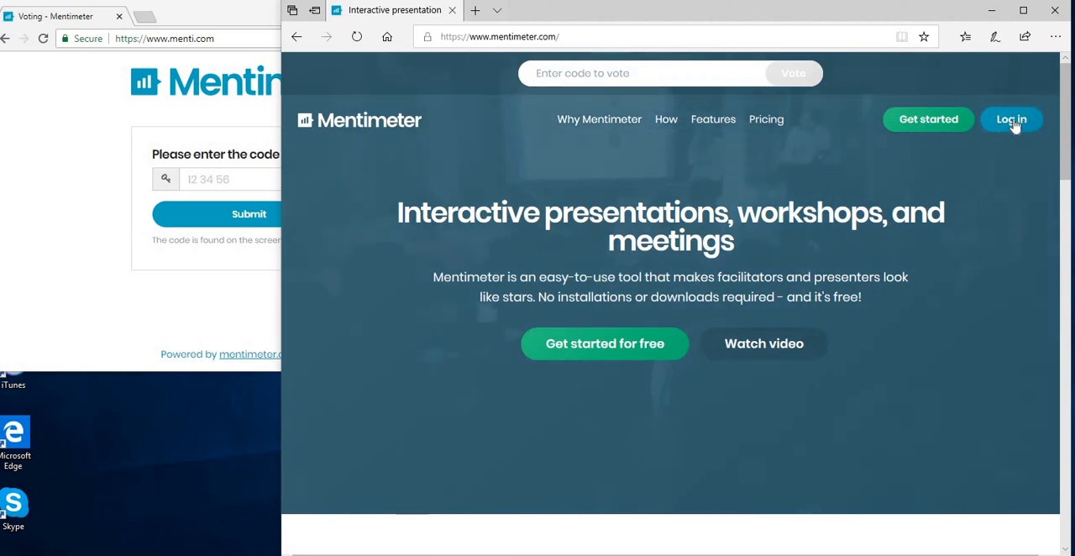
# - Log in to Mentimeter with the account e-mail and password, and let the browser save the password
pyautogui.click(1015, 122)
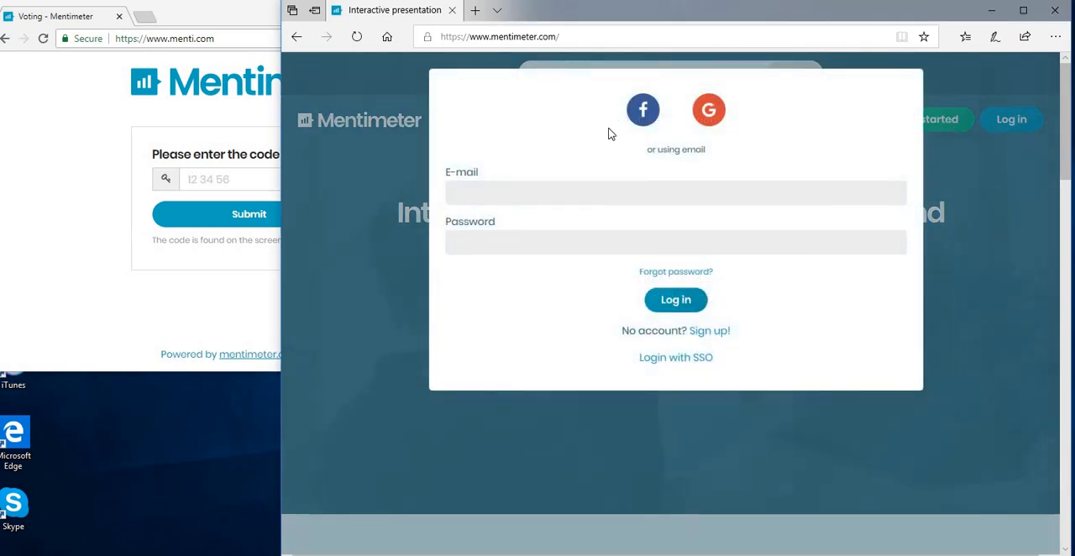
pyautogui.click(509, 195)
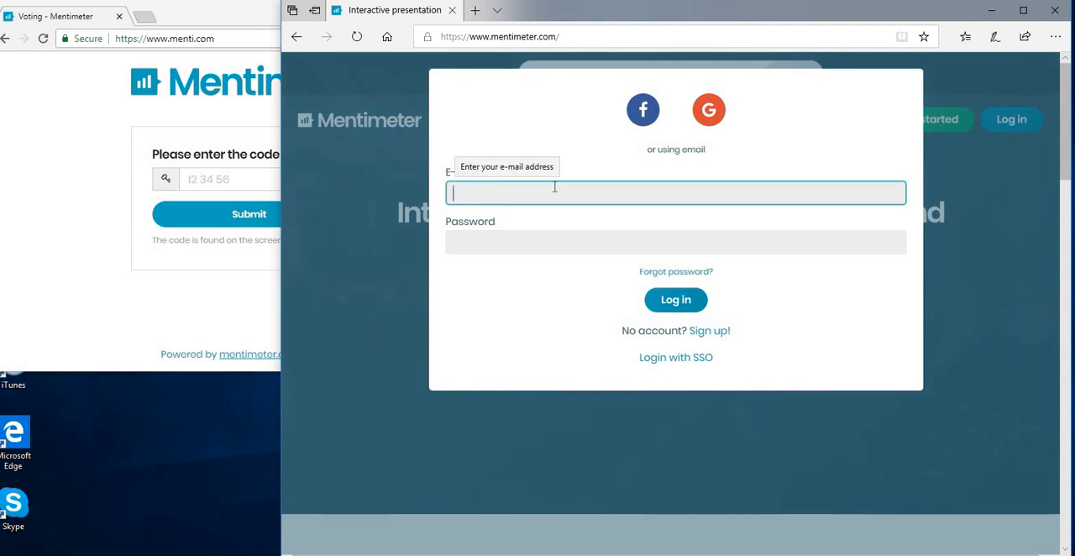
pyautogui.write('gm')
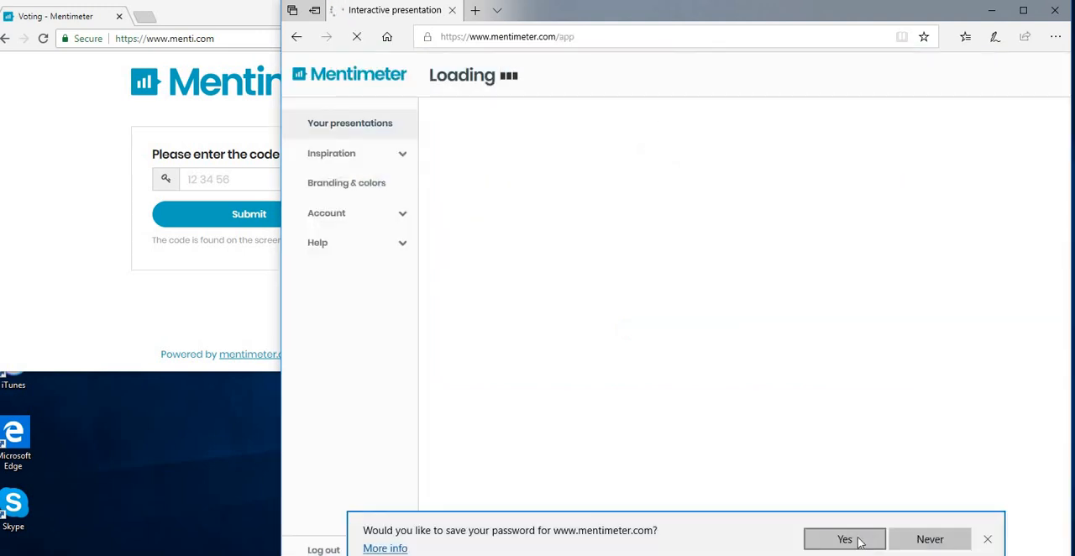
pyautogui.click(856, 544)
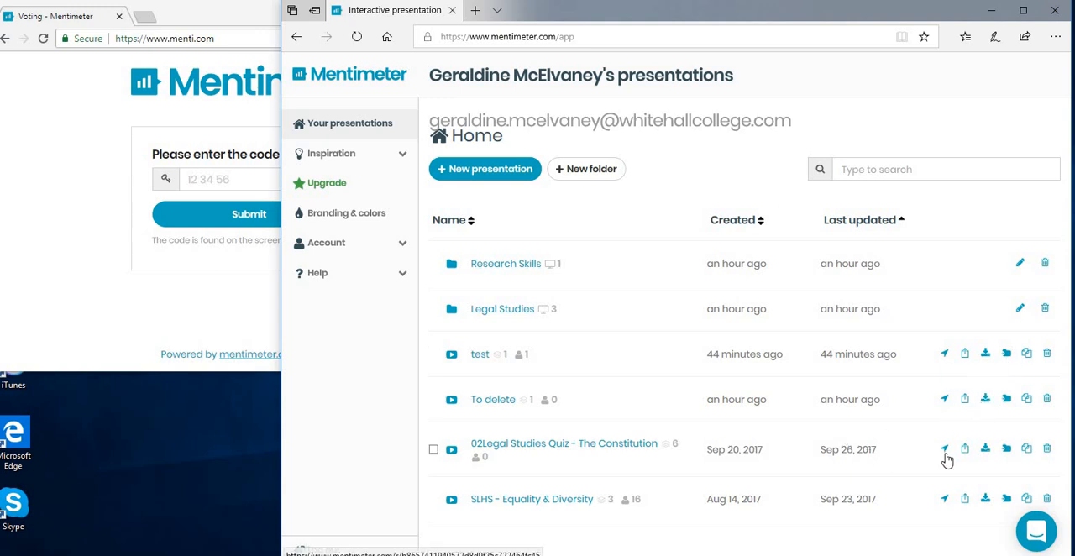
# - Move the "02Legal Studies Quiz - The Constitution" presentation into the Legal Studies folder
pyautogui.click(1007, 450)
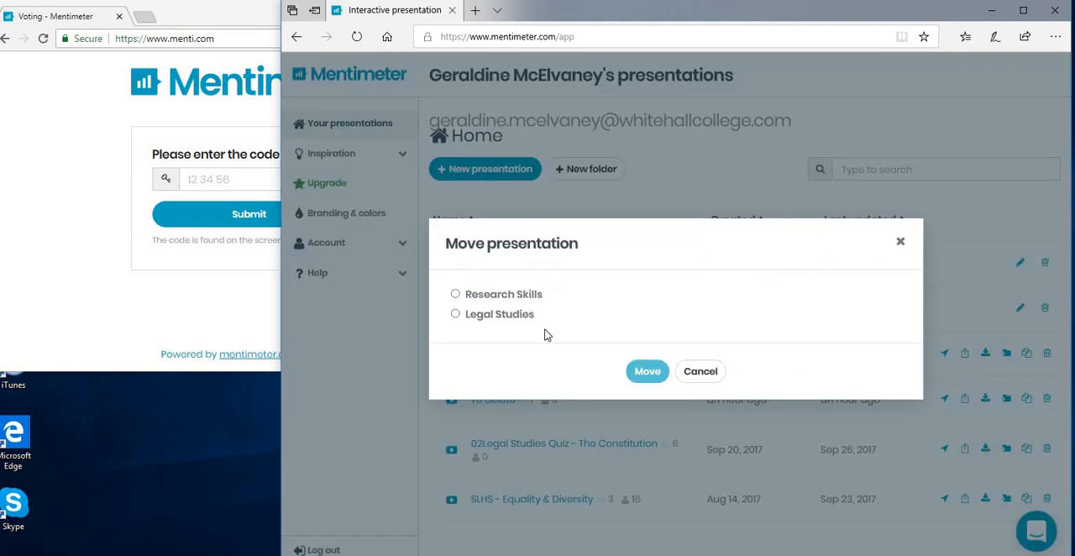
pyautogui.click(455, 314)
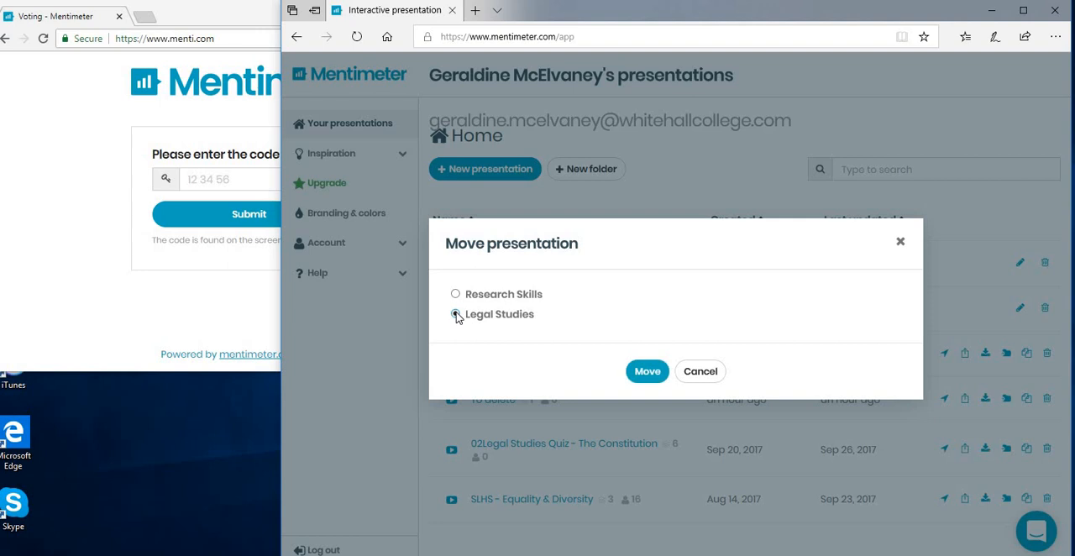
pyautogui.click(647, 371)
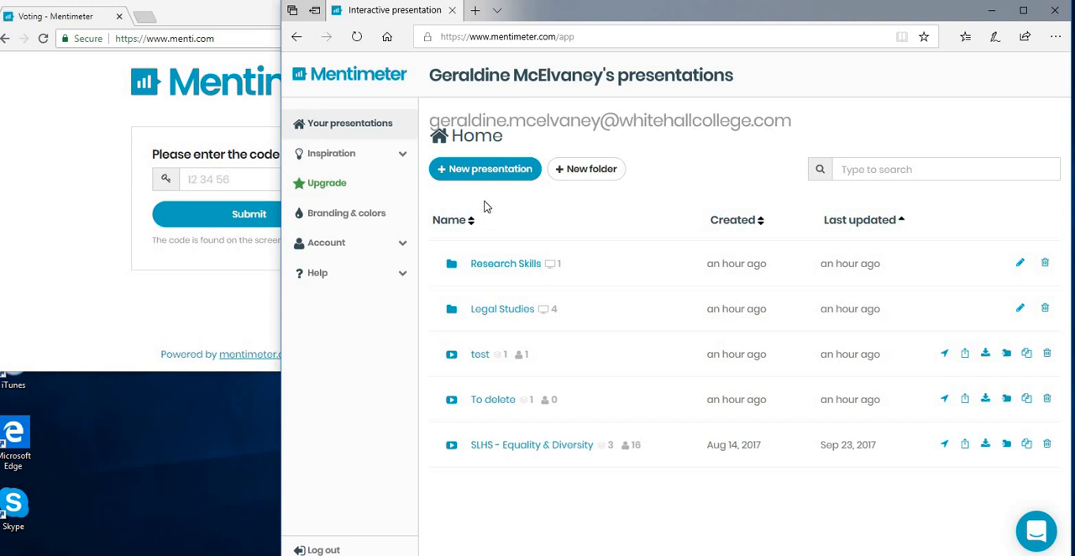
# - Create a new presentation named "Marino Example"
pyautogui.click(489, 170)
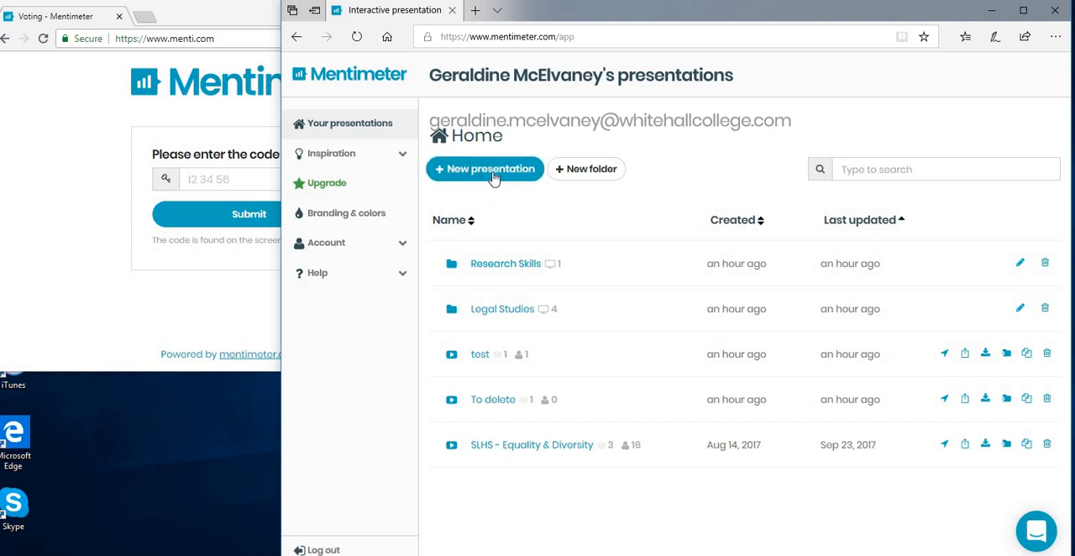
pyautogui.click(493, 176)
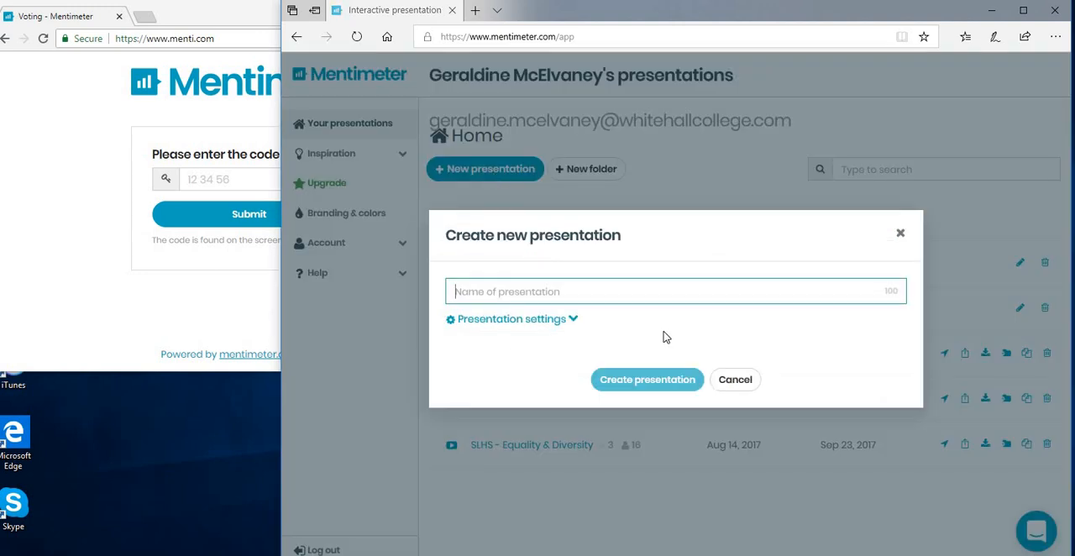
pyautogui.write('Marino Example')
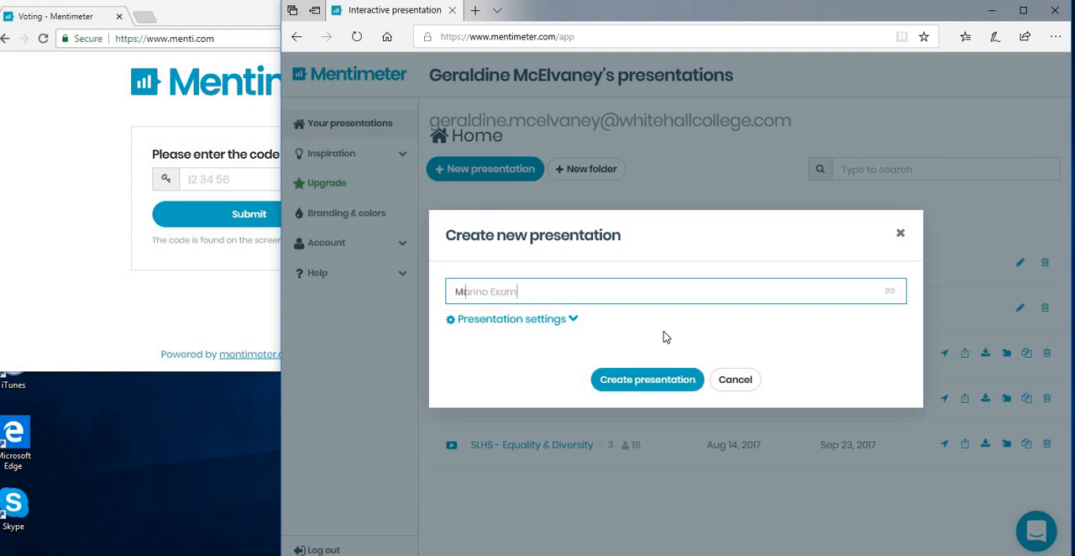
pyautogui.click(645, 388)
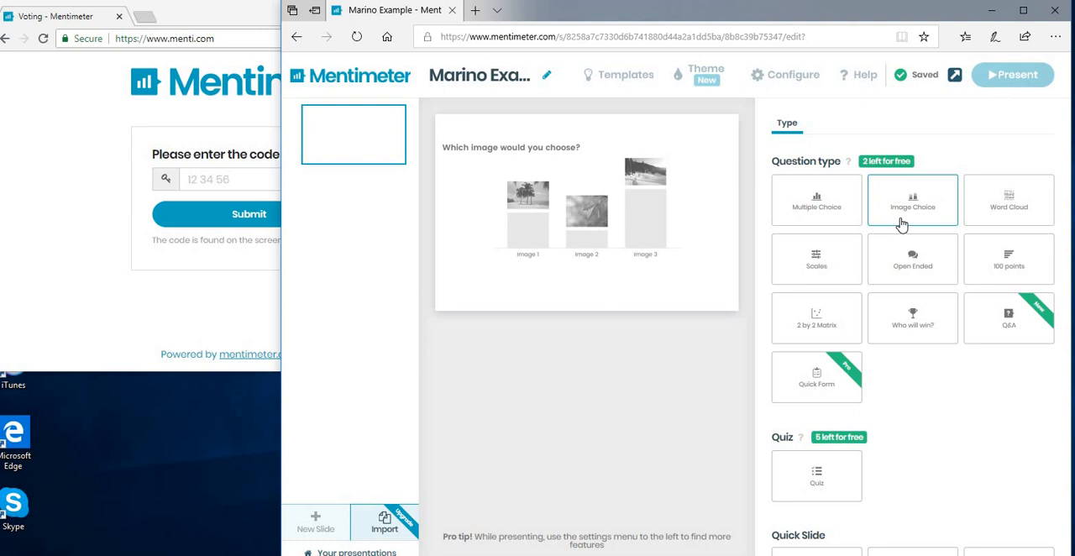
# - Make the first slide an Open Ended question reading "Tell us a little about yourself"
pyautogui.click(1019, 208)
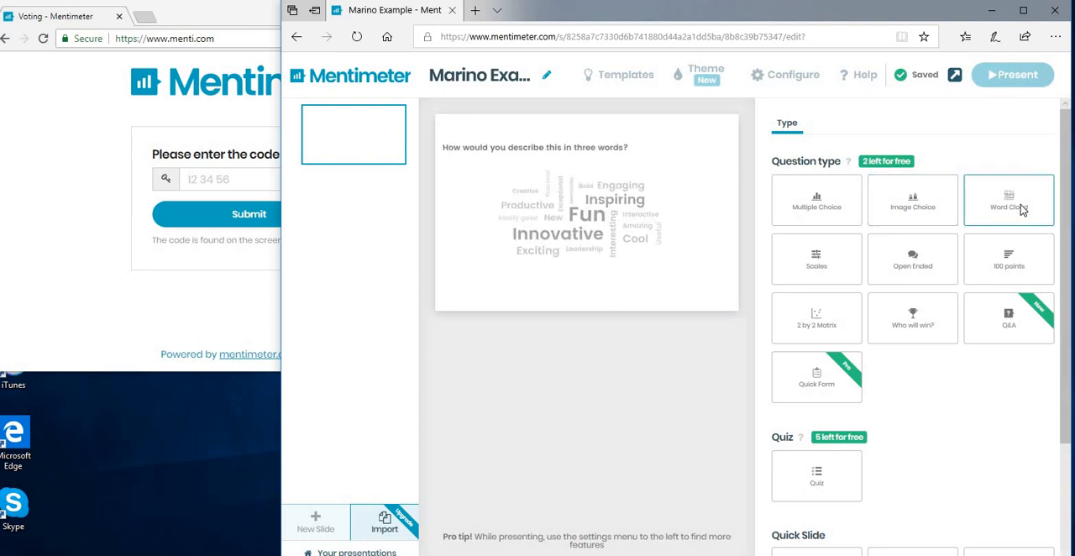
pyautogui.click(1012, 252)
pyautogui.click(914, 265)
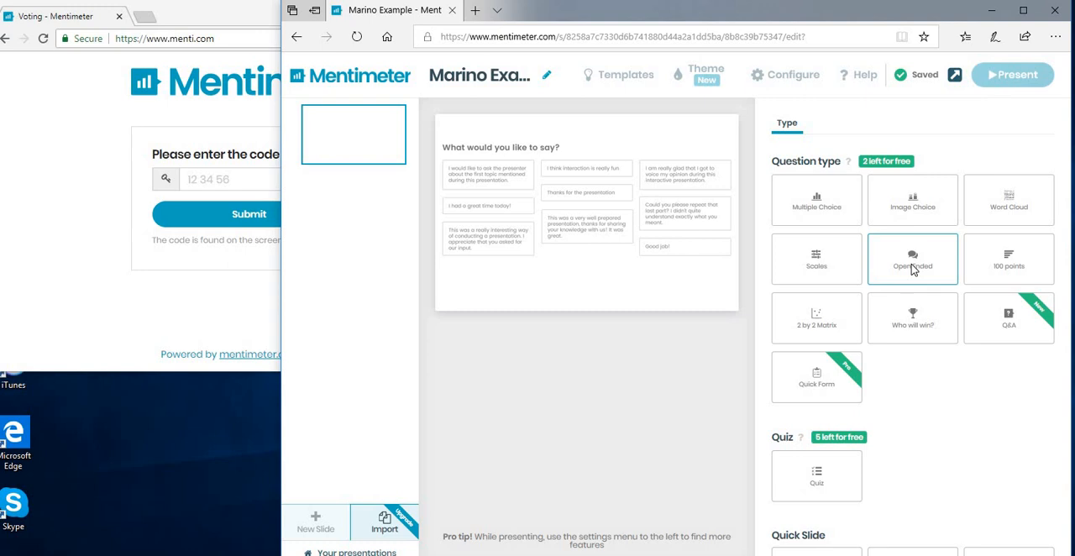
pyautogui.click(918, 266)
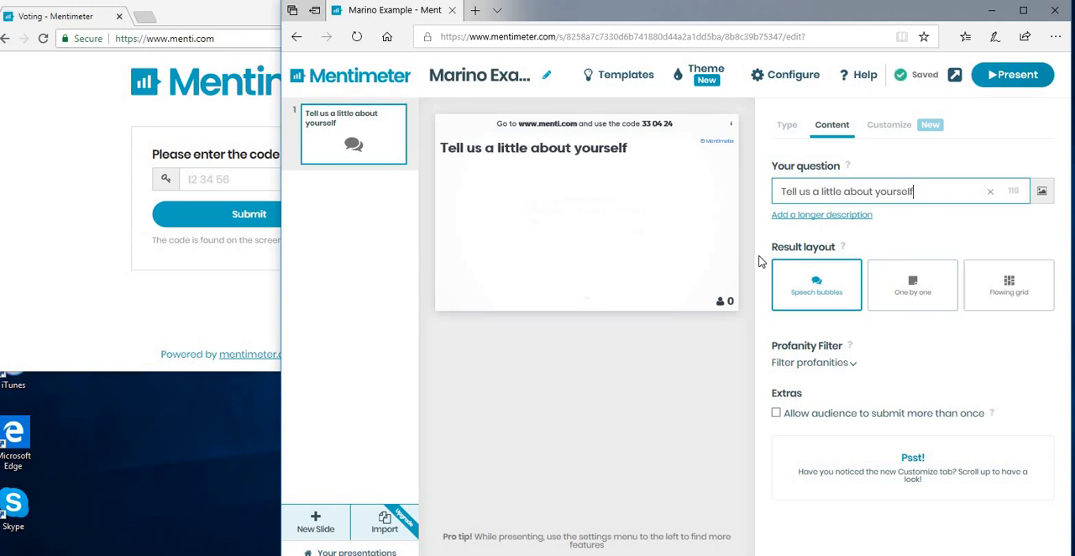
# - Keep the speech bubbles layout and enable the English profanity filter for the open-ended question
pyautogui.moveTo(820, 293)
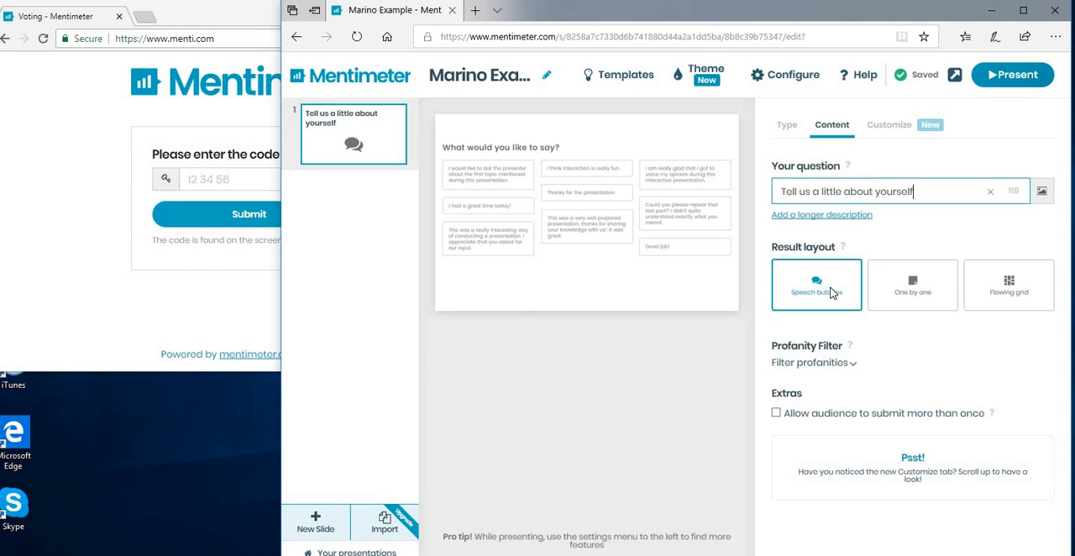
pyautogui.click(854, 369)
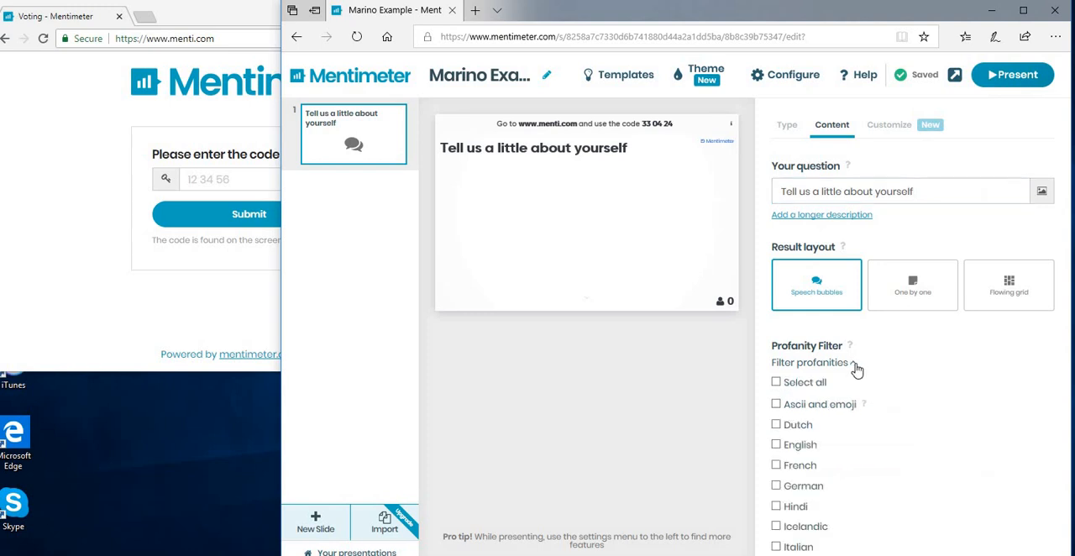
pyautogui.click(778, 449)
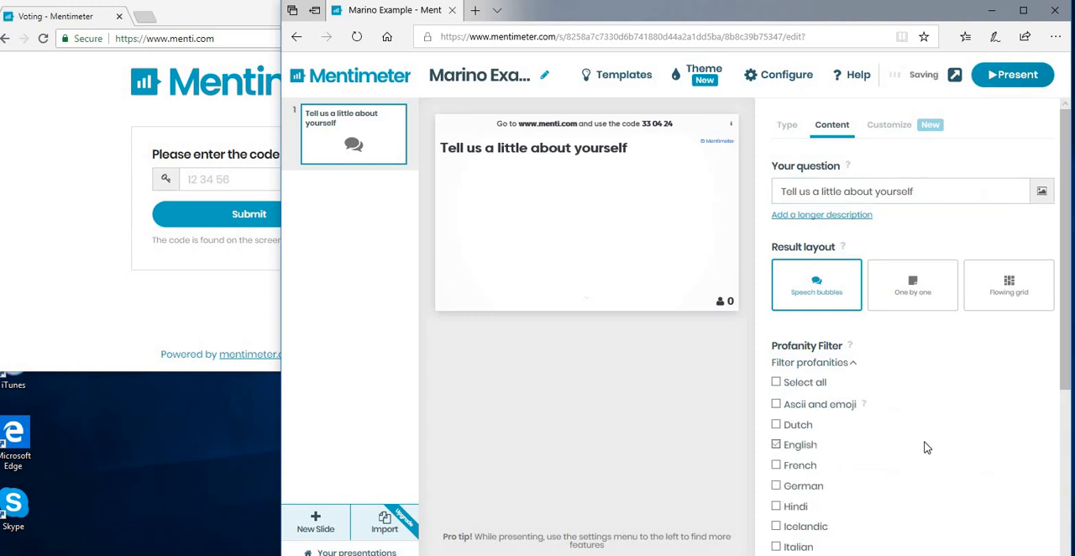
pyautogui.click(854, 368)
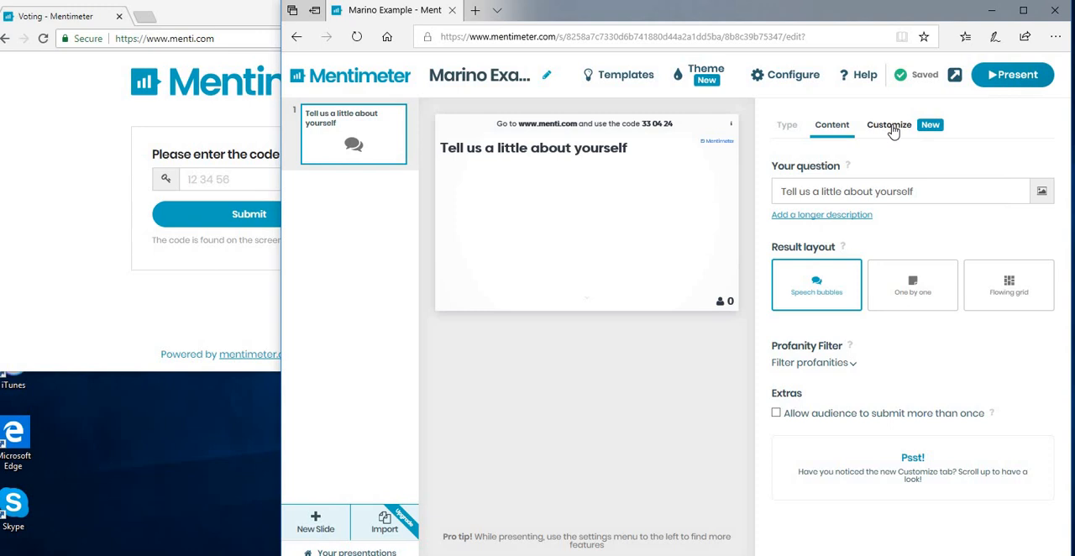
# - Add a Word Cloud slide with the question "Define Blended Learning", and allow the audience to submit more than once
pyautogui.click(787, 126)
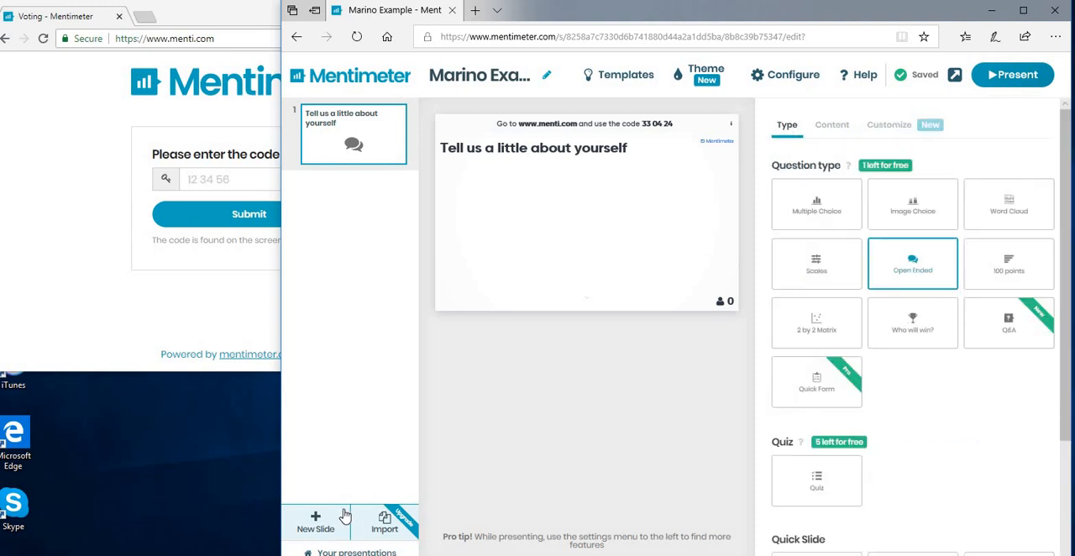
pyautogui.click(310, 526)
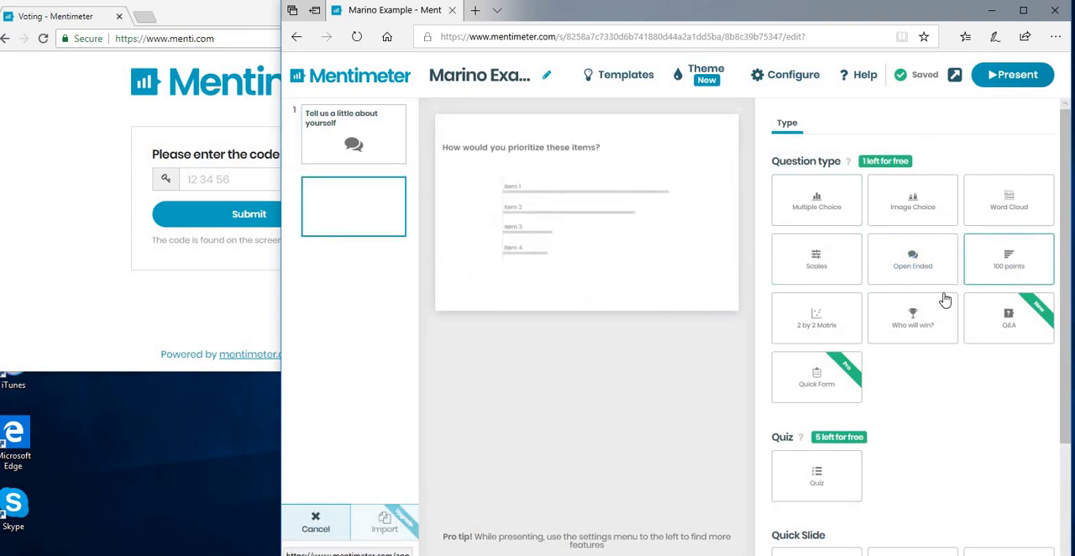
pyautogui.click(1005, 210)
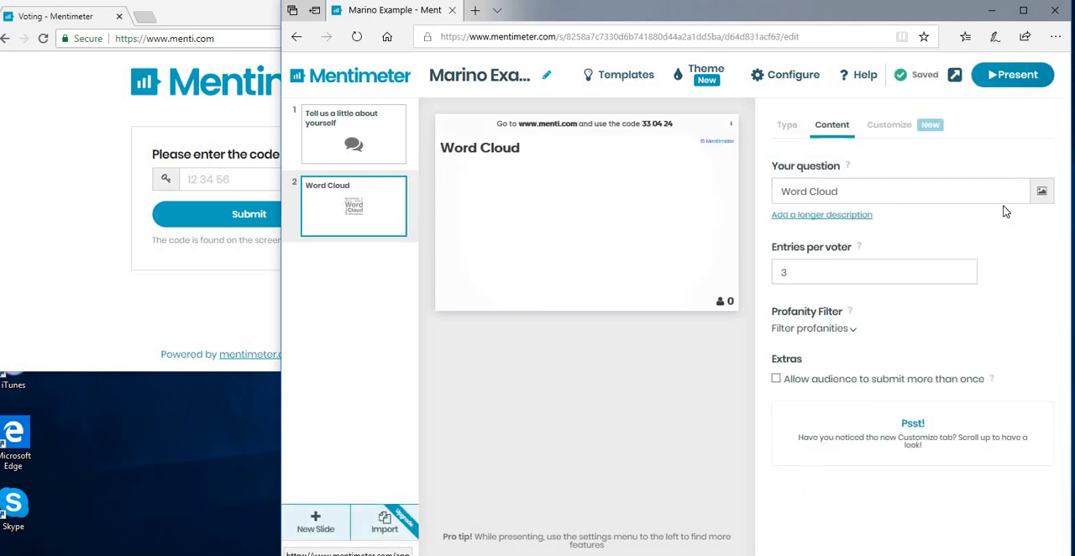
pyautogui.click(794, 194)
pyautogui.write('Define Blended Learning')
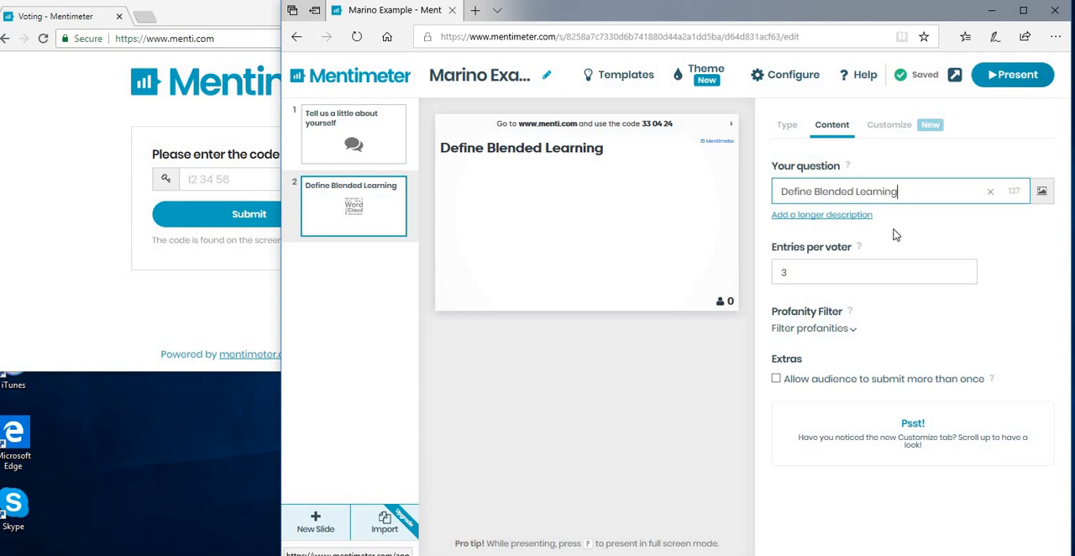
pyautogui.click(803, 272)
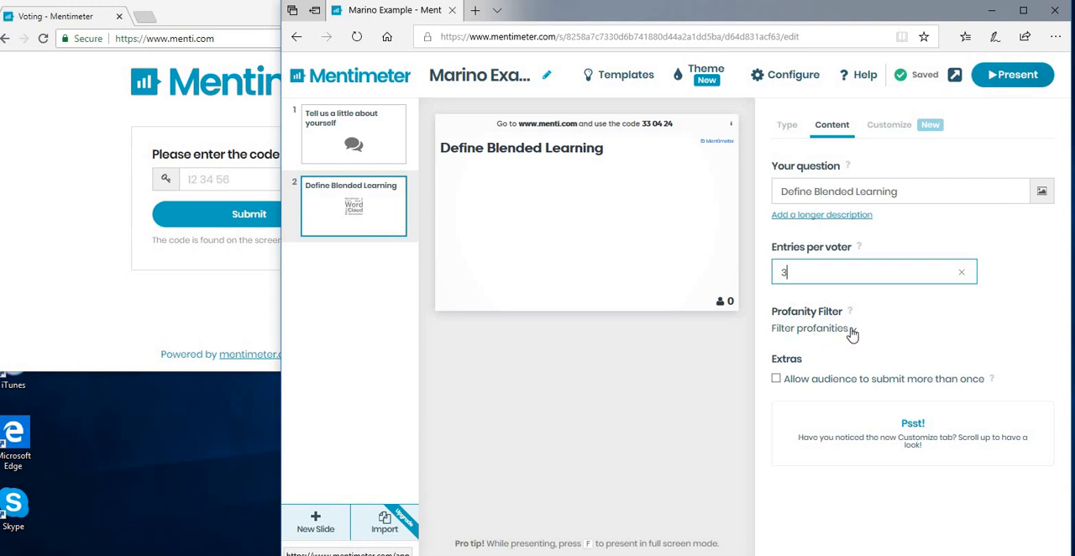
pyautogui.click(776, 379)
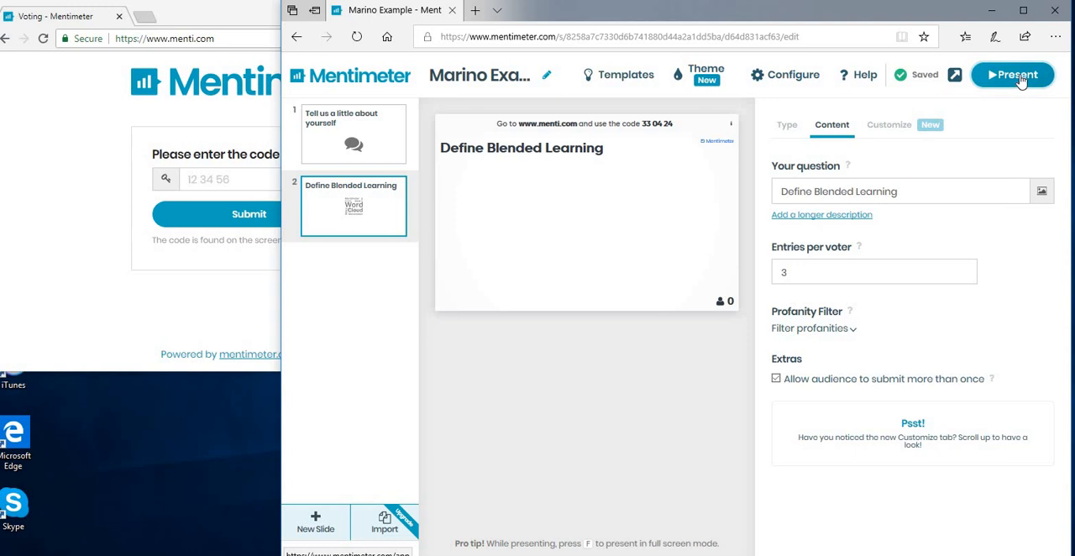
# - Start presenting and page between the two slides, ending on "Tell us a little about yourself"
pyautogui.click(1019, 82)
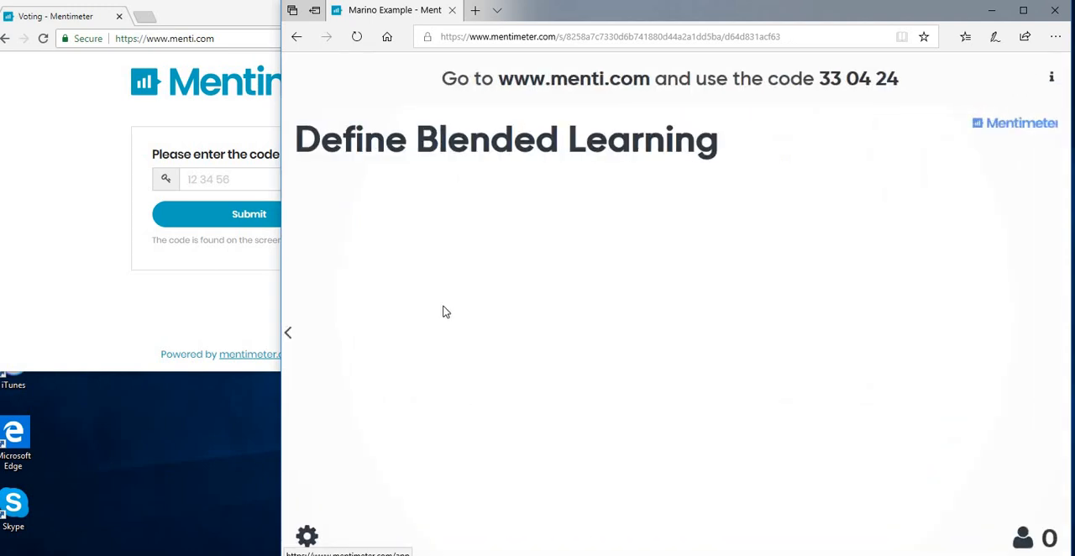
pyautogui.click(288, 334)
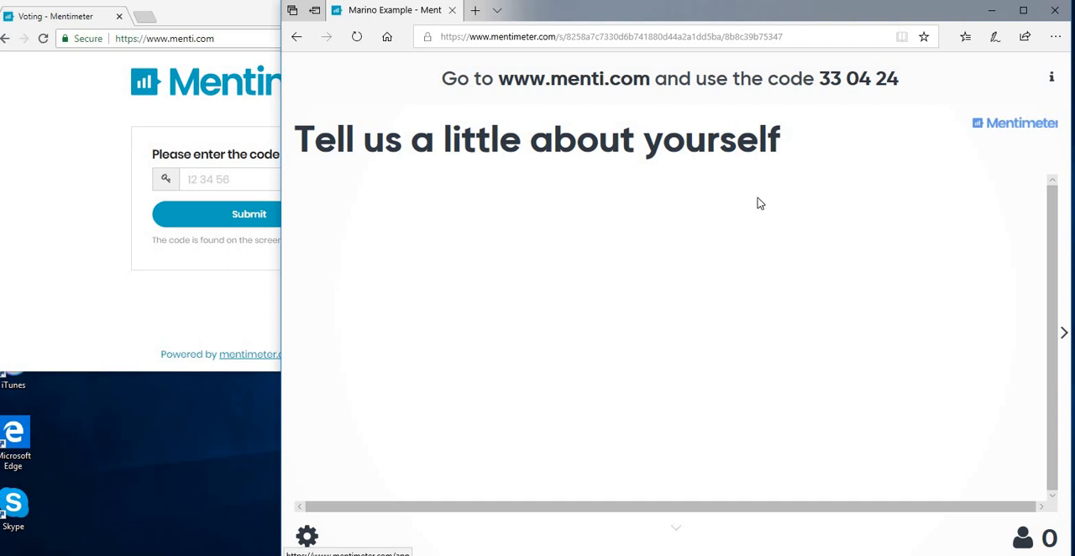
pyautogui.click(1063, 336)
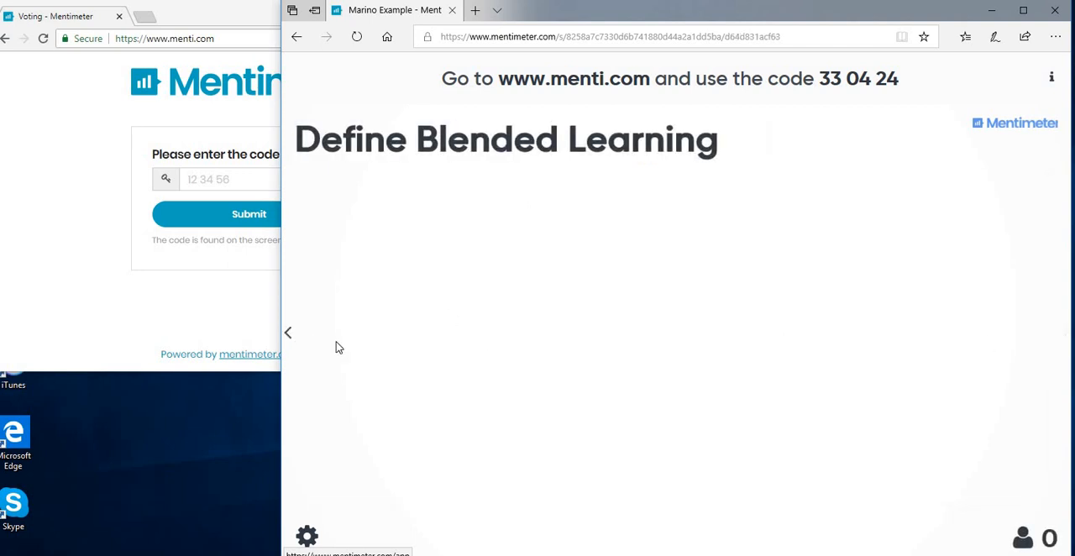
pyautogui.click(289, 337)
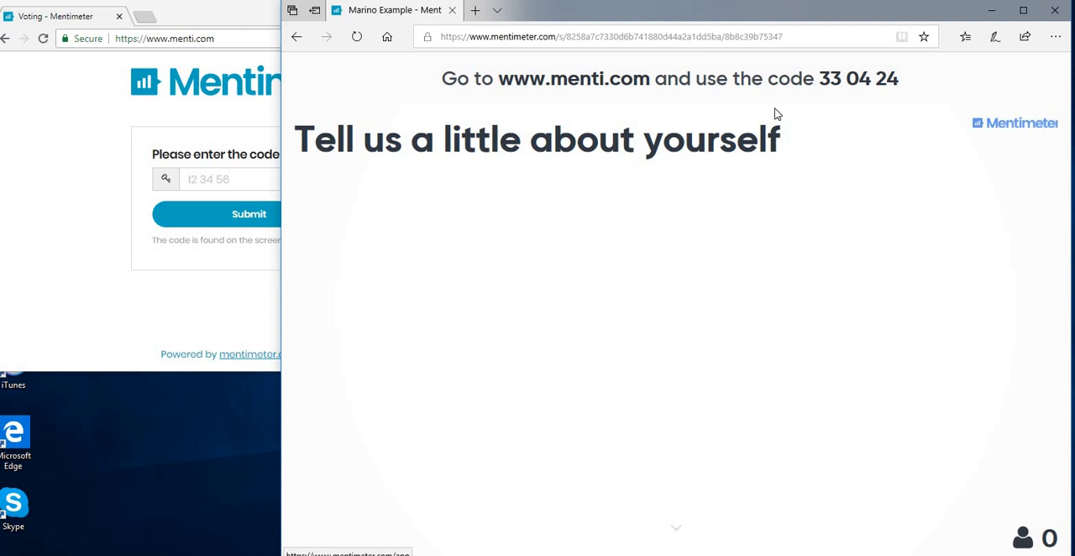
# - Join the vote as a participant in the menti.com browser window, using the code shown on the presentation
pyautogui.click(191, 179)
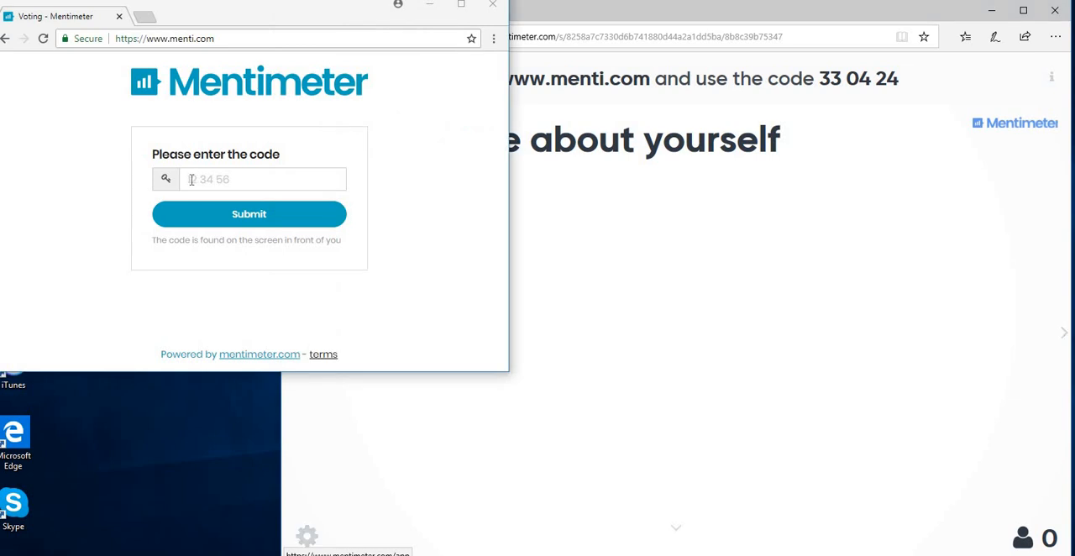
pyautogui.click(192, 179)
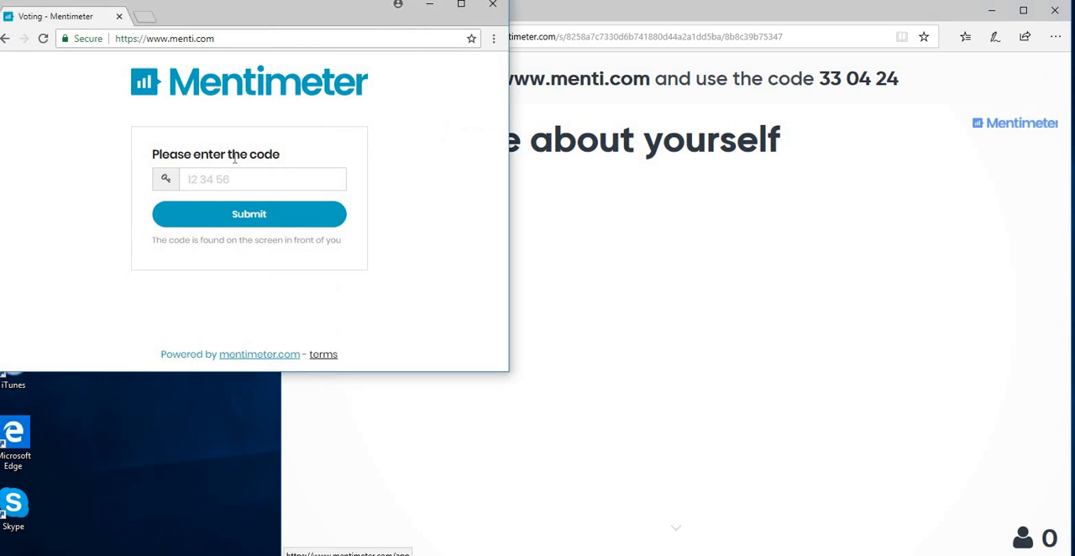
pyautogui.write('330424')
pyautogui.click(249, 218)
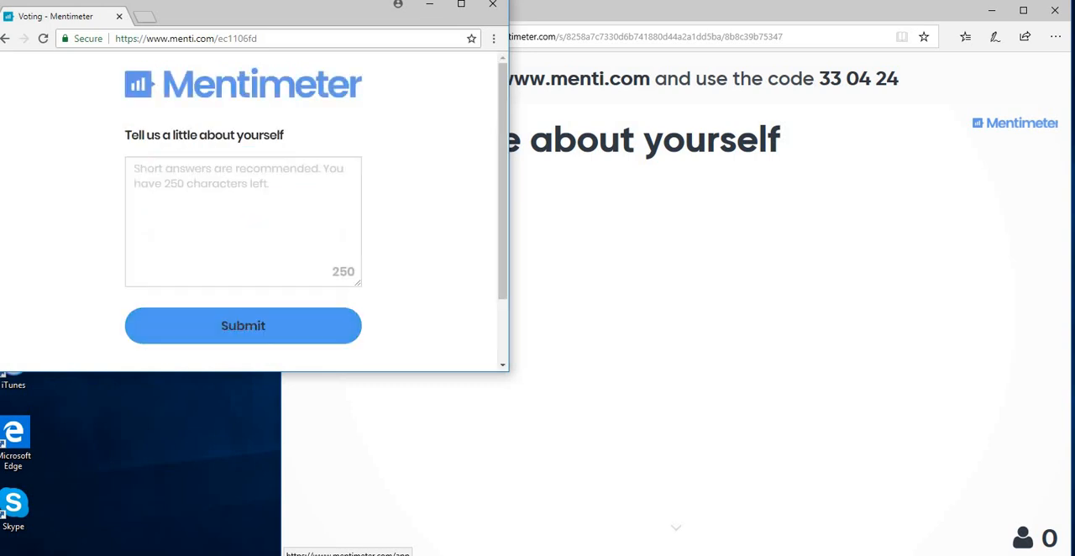
# - Submit an answer giving the participant's first name followed by ", teacher in Whitehall College. From Monaghan living in Meath"
pyautogui.click(151, 167)
pyautogui.write('G')
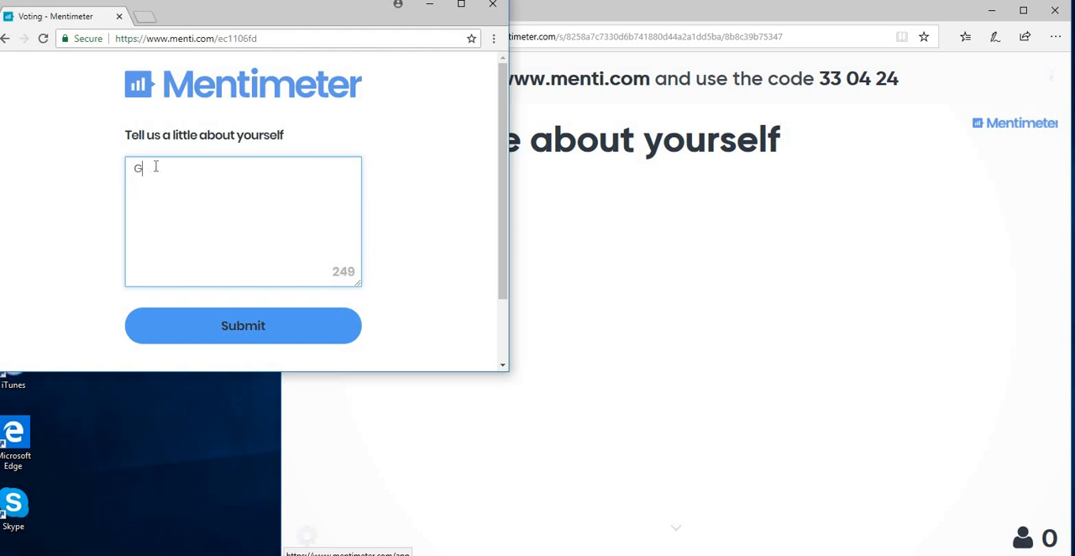
pyautogui.write('eraldine')
pyautogui.write(', teacher in Whitehall College. From Monaghan living in Meath')
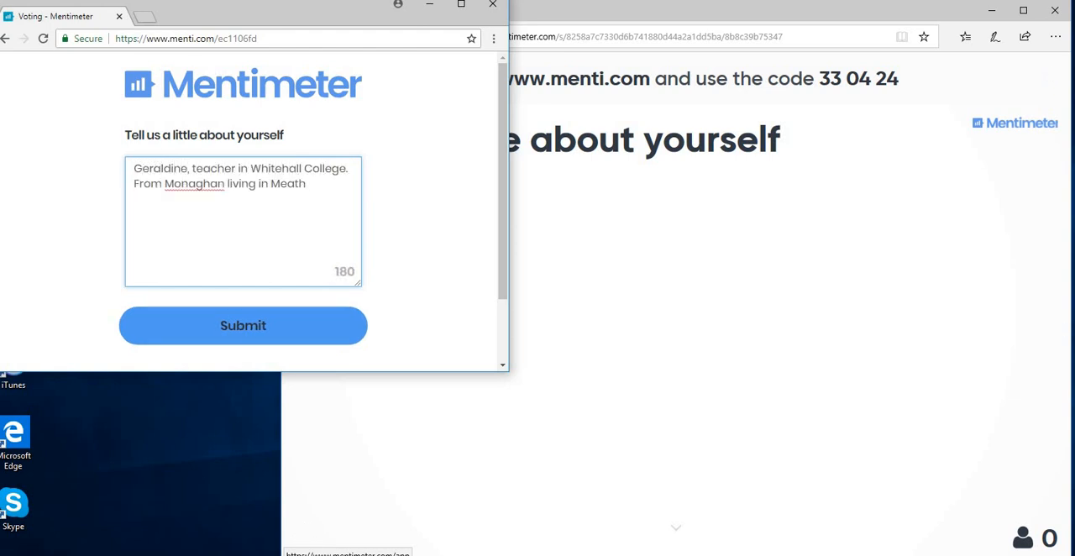
pyautogui.click(249, 333)
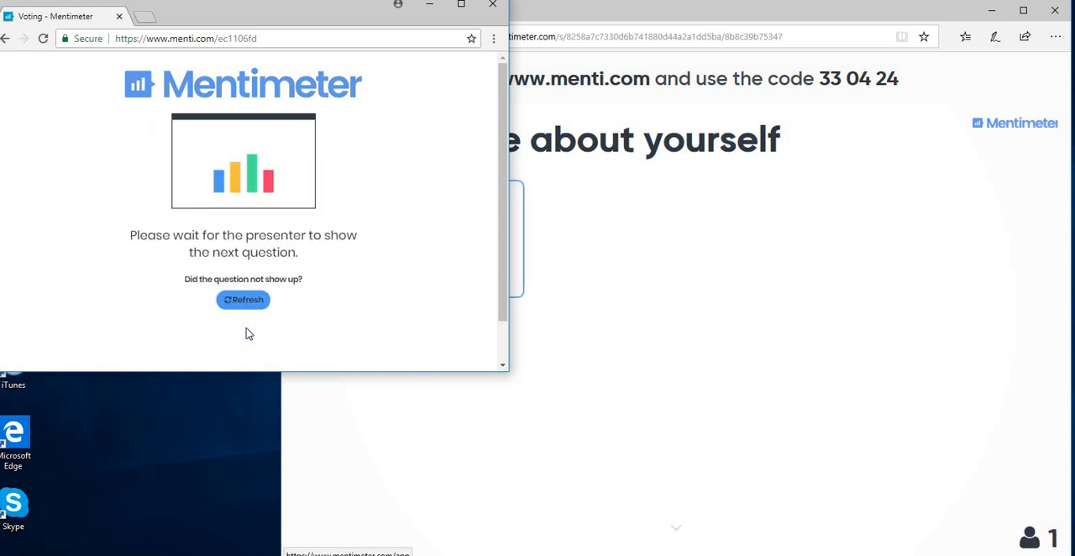
# - Advance the presentation to "Define Blended Learning" and submit the words Online, face2face and offline as a participant
pyautogui.click(642, 252)
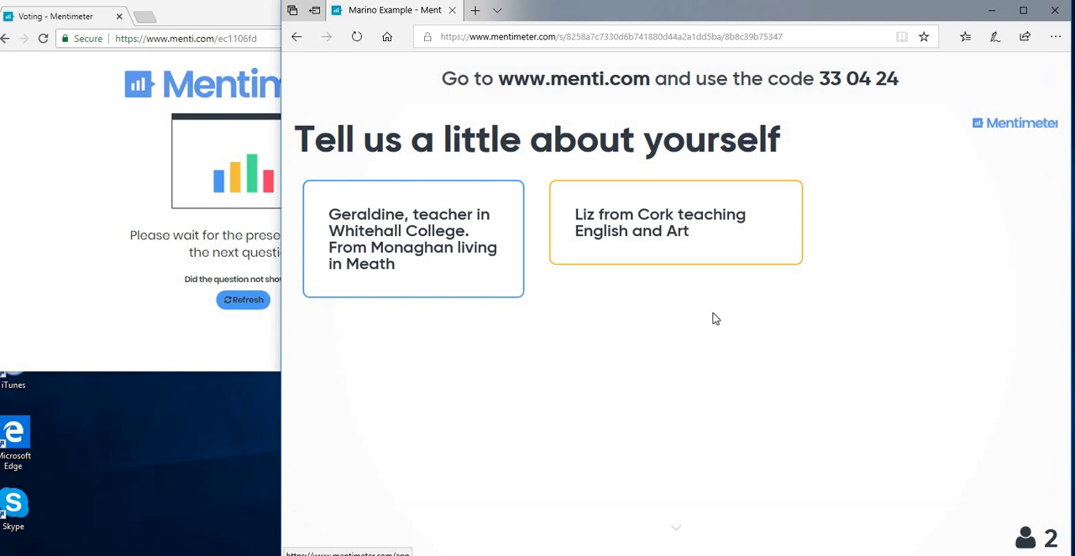
pyautogui.press('Right')
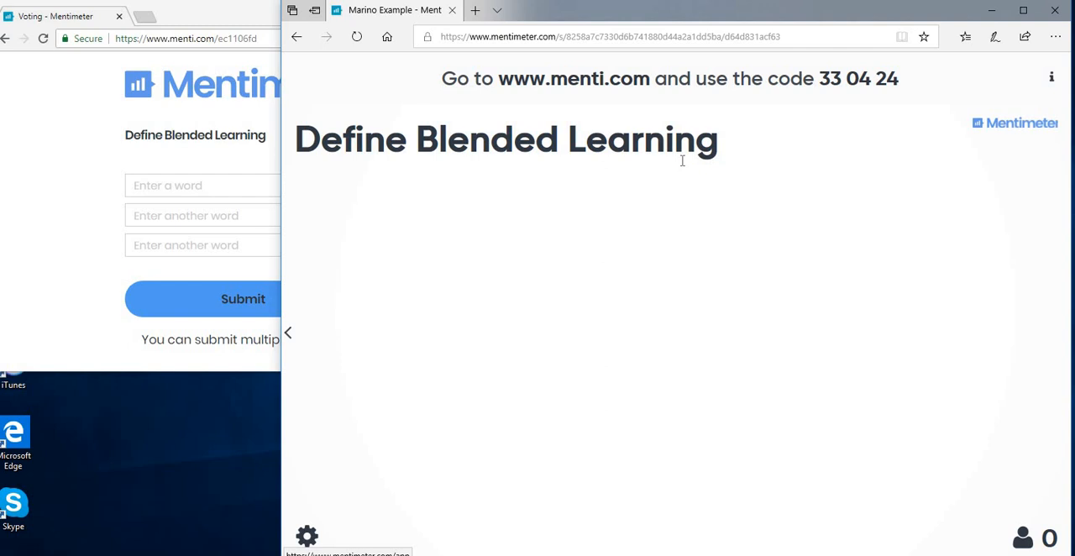
pyautogui.click(151, 186)
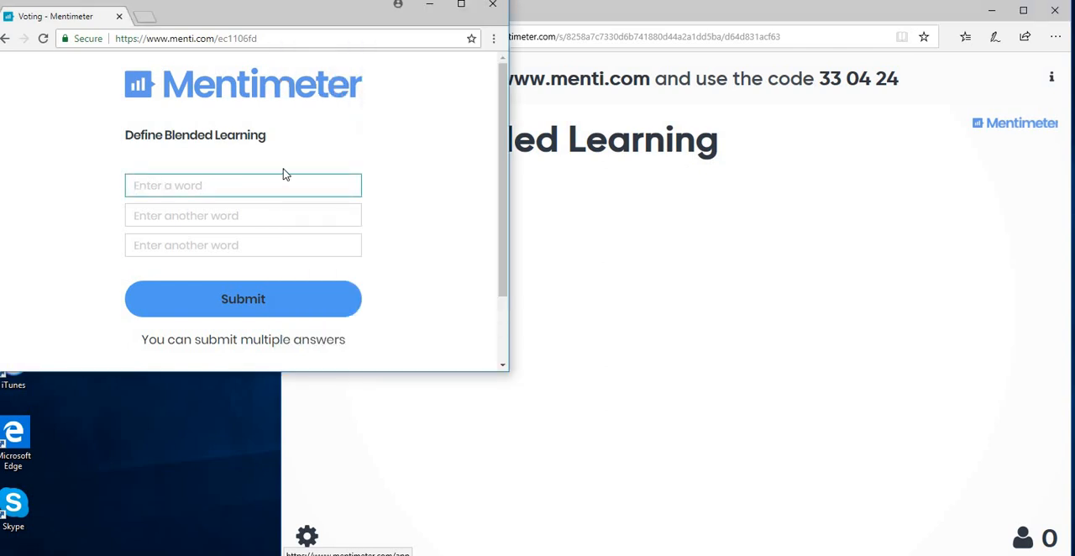
pyautogui.write('Online')
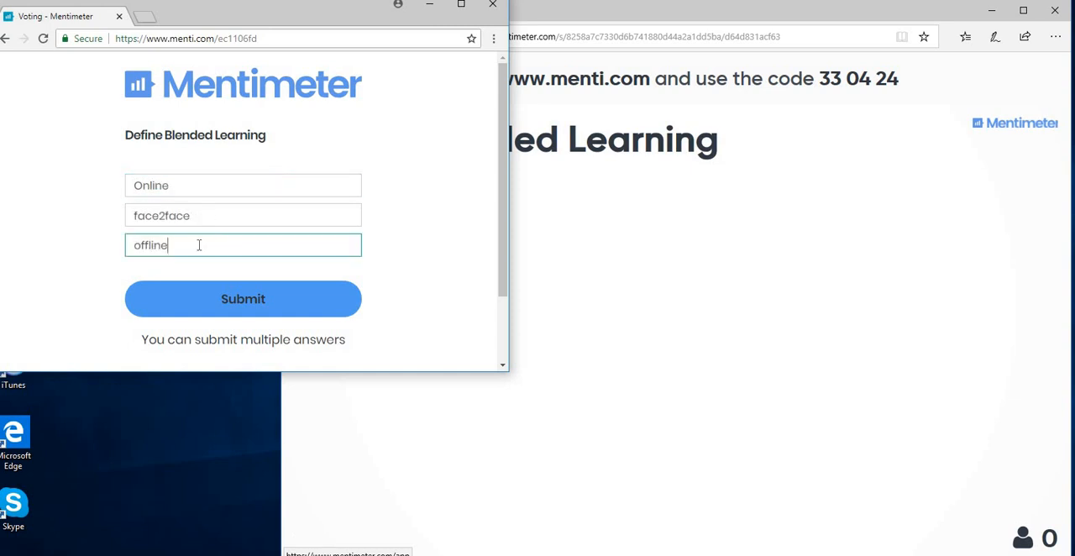
pyautogui.click(241, 307)
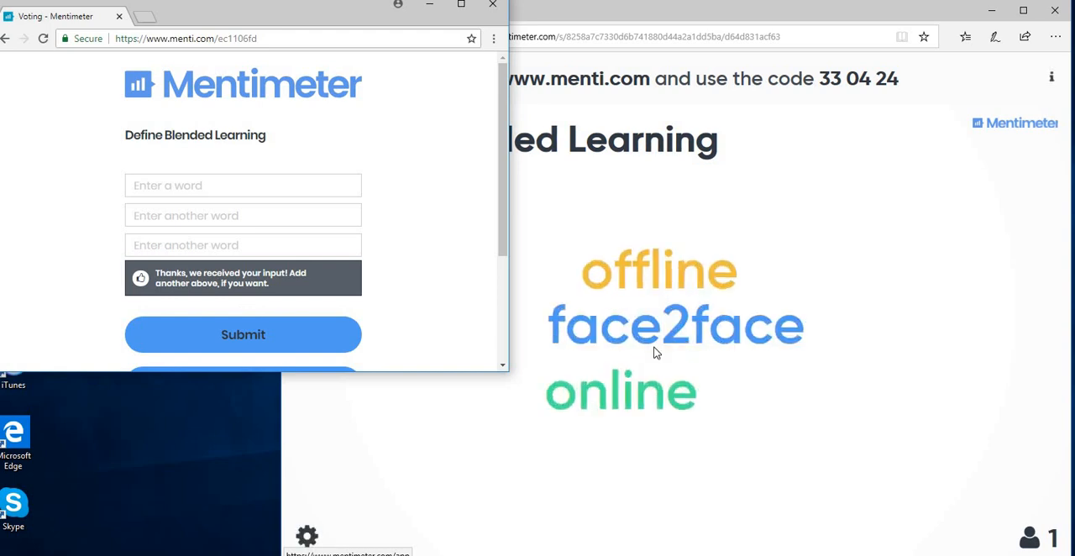
# - Leave the presentation for the home list, open Marino Example for editing, and view the results on both slides
pyautogui.click(458, 415)
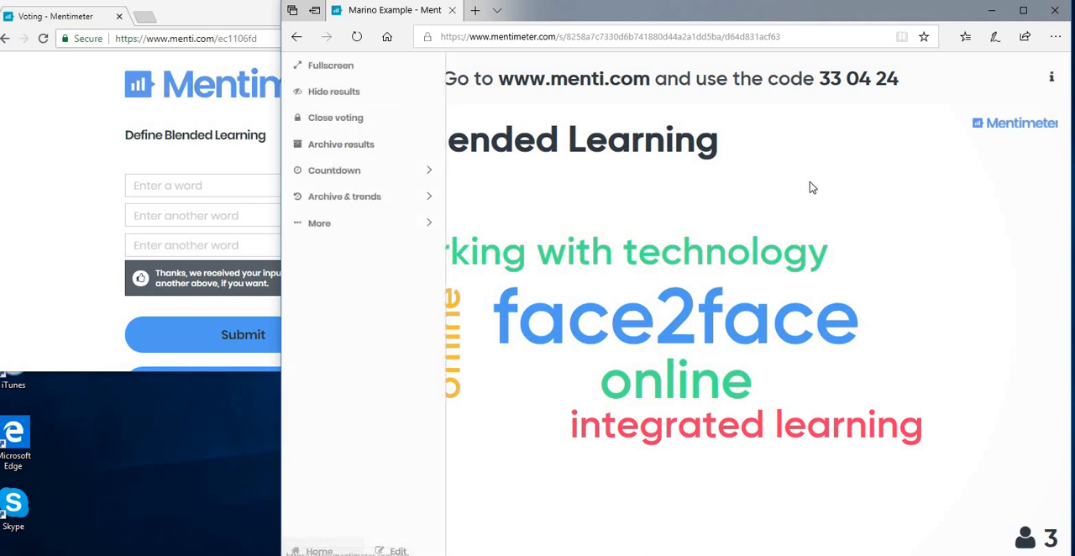
pyautogui.click(318, 551)
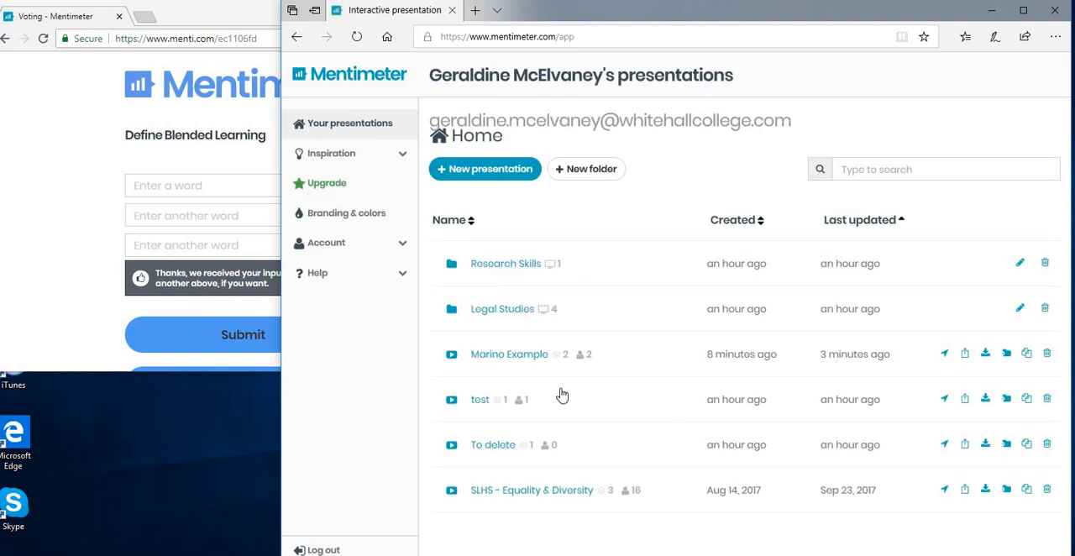
pyautogui.click(509, 355)
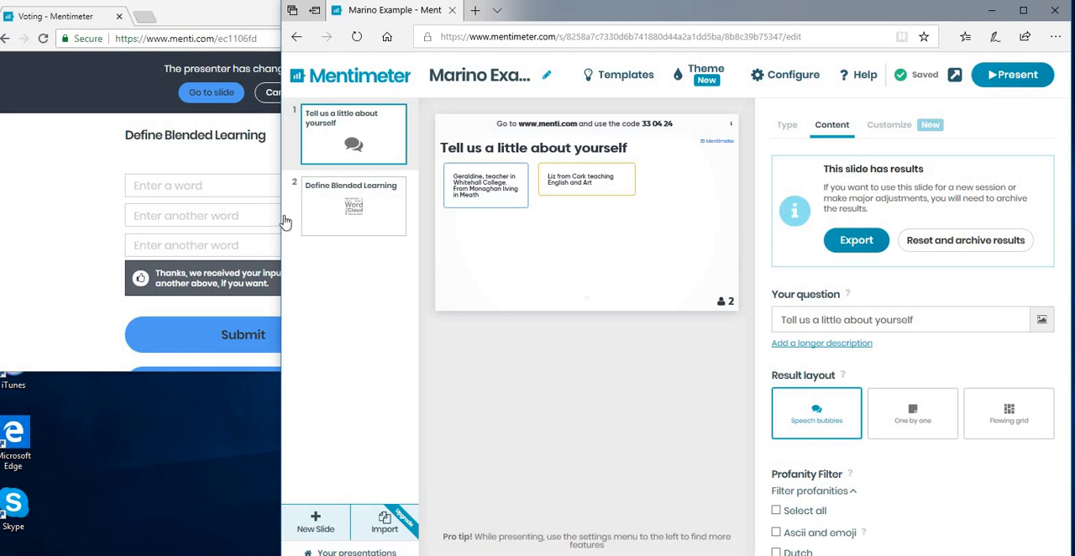
pyautogui.click(340, 217)
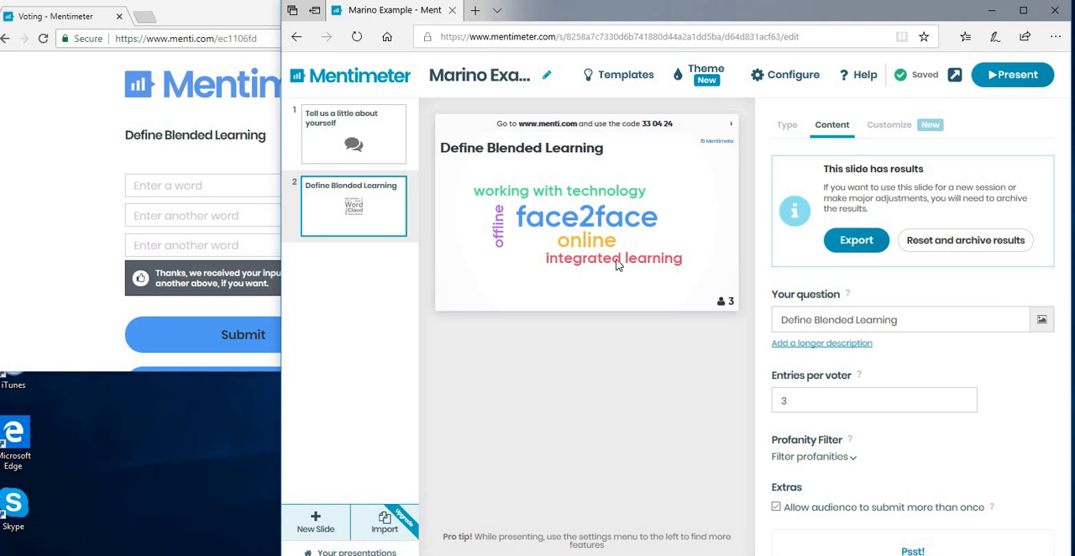
pyautogui.click(356, 147)
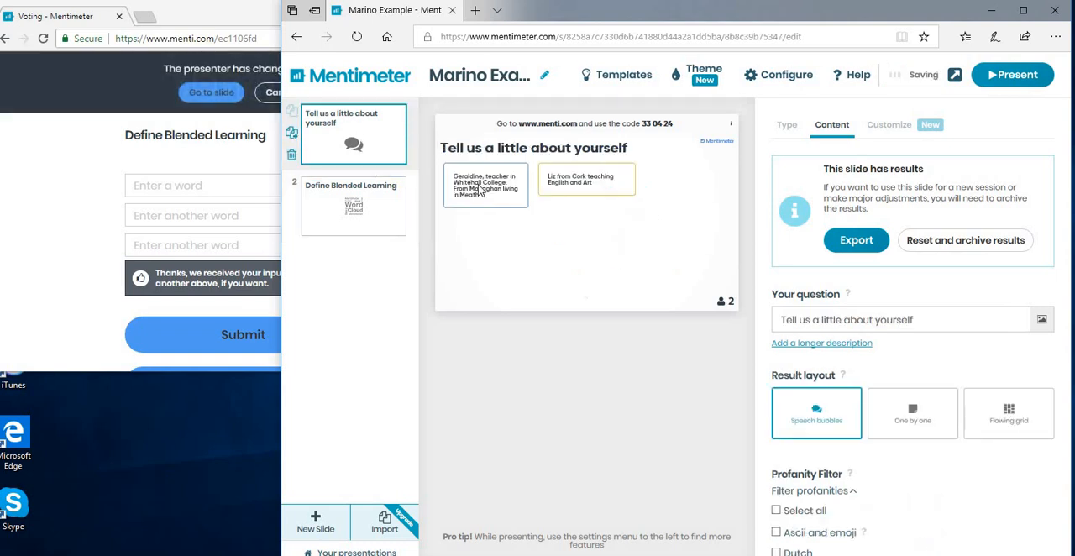
pyautogui.click(367, 220)
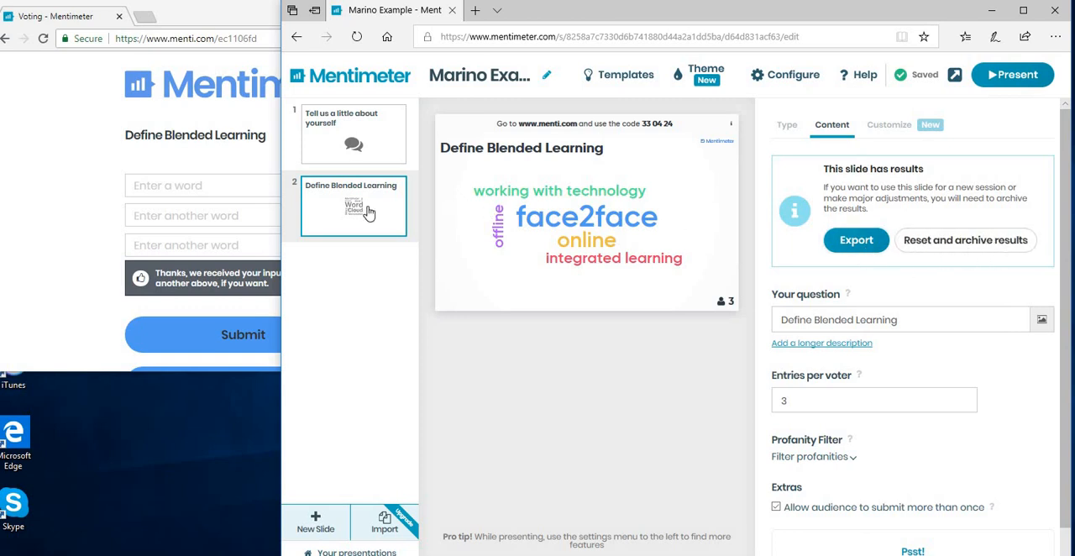
# - Reset and archive the results of the "Tell us a little about yourself" slide
pyautogui.click(351, 147)
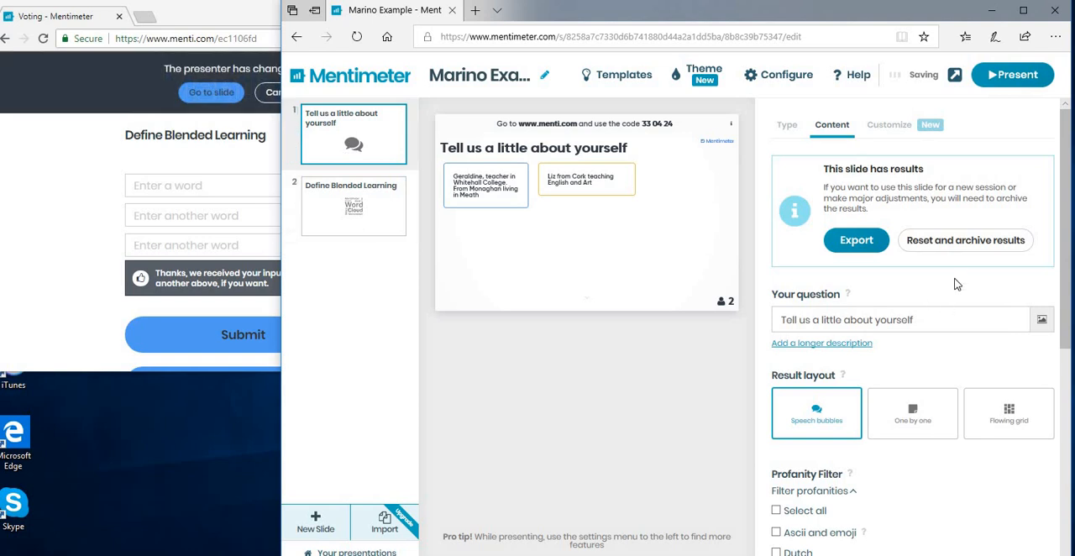
pyautogui.click(972, 248)
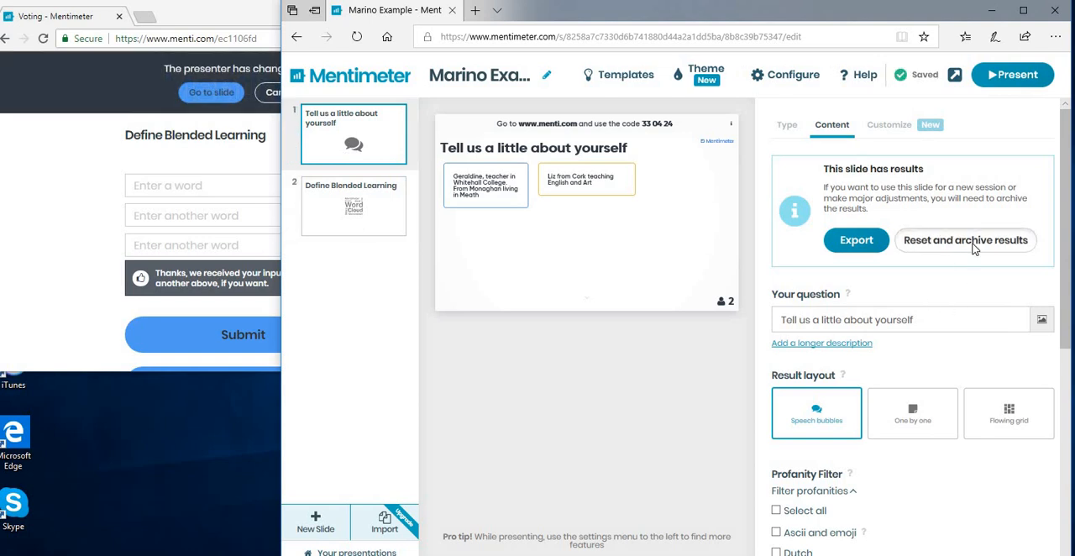
pyautogui.click(637, 392)
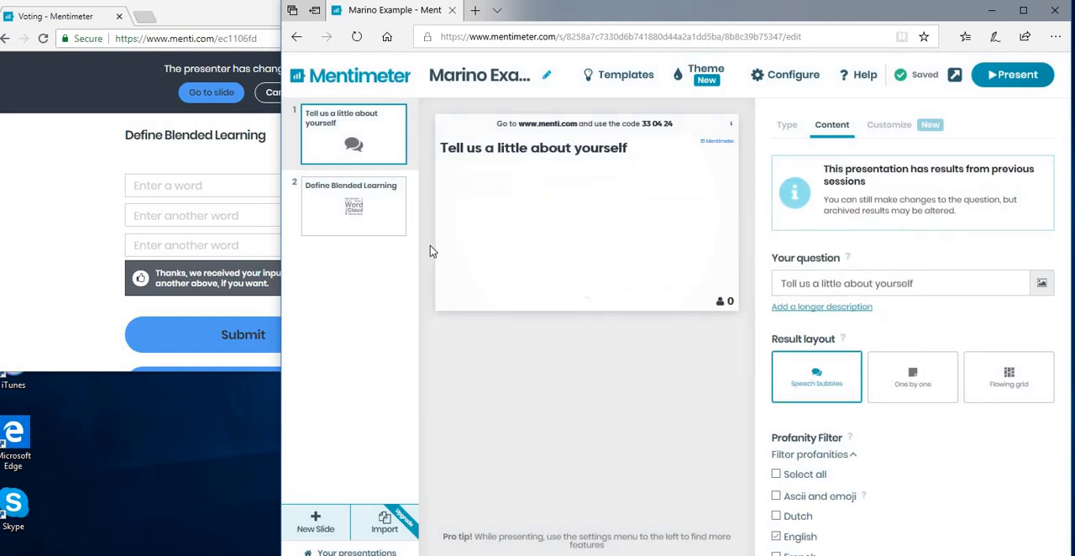
# - Export the "Define Blended Learning" results by downloading that slide's screenshot, view the opened image, and close it
pyautogui.click(377, 223)
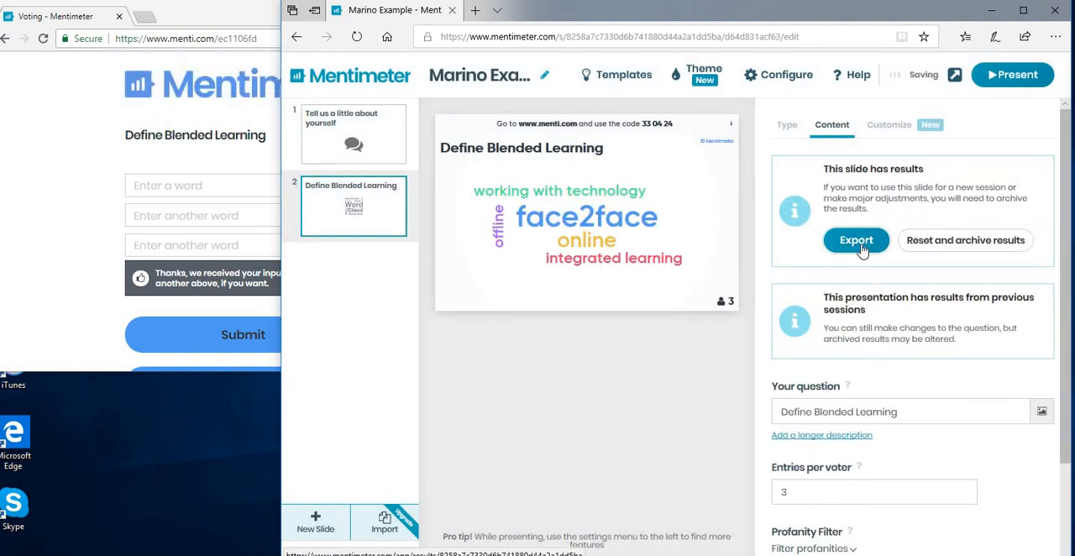
pyautogui.click(861, 249)
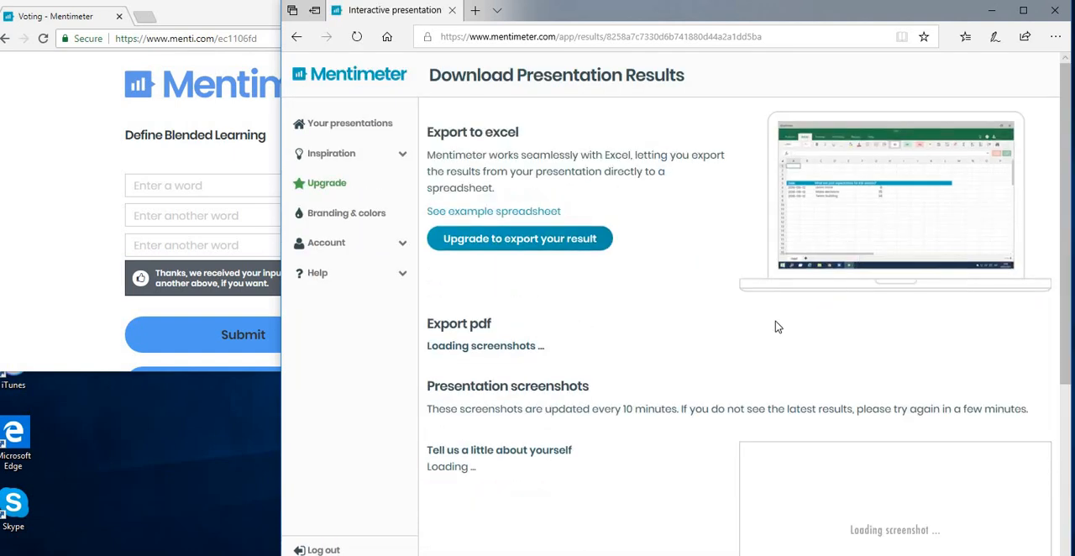
pyautogui.scroll(-2, 775, 326)
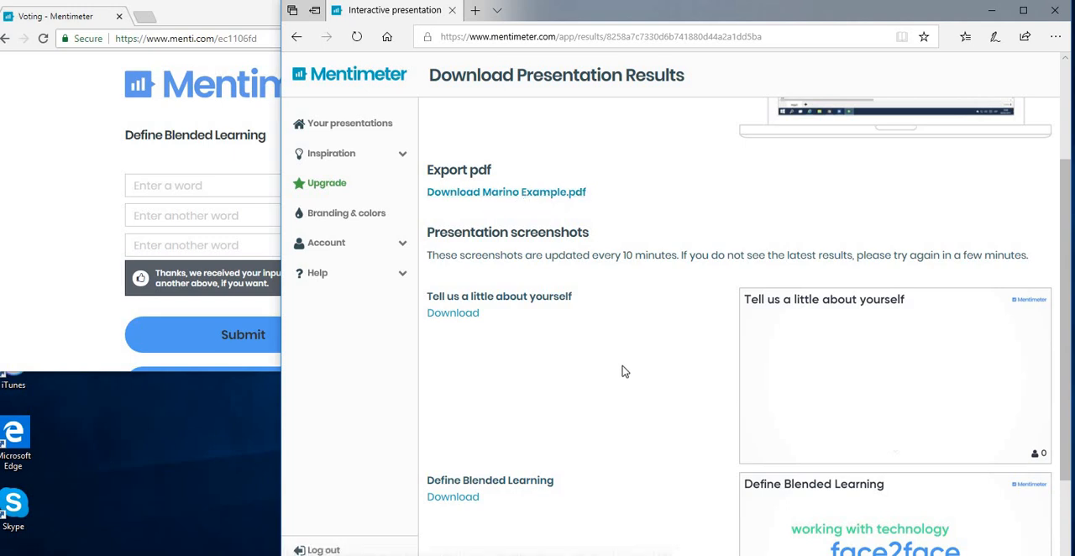
pyautogui.scroll(-2, 625, 371)
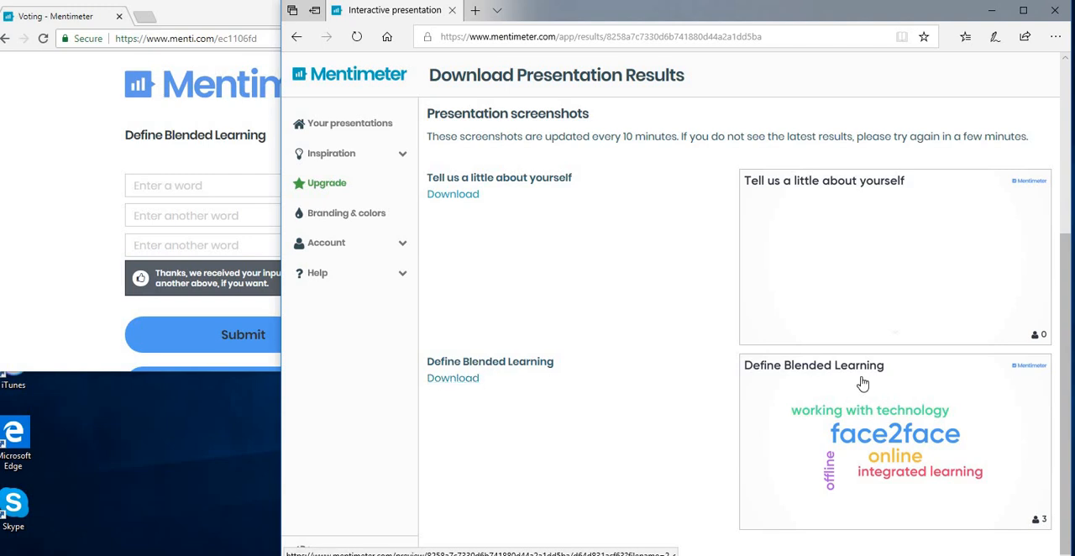
pyautogui.click(447, 379)
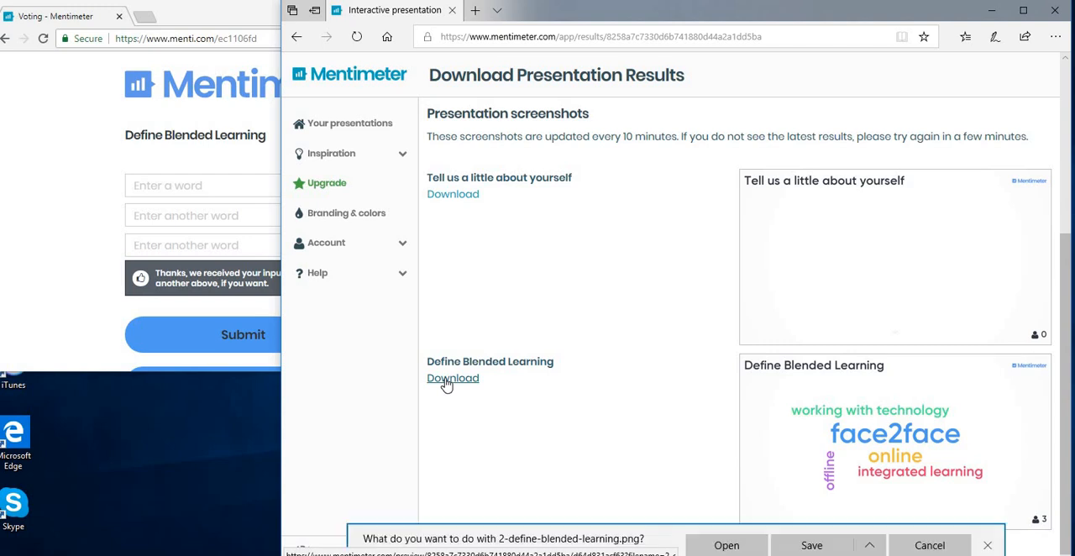
pyautogui.click(735, 549)
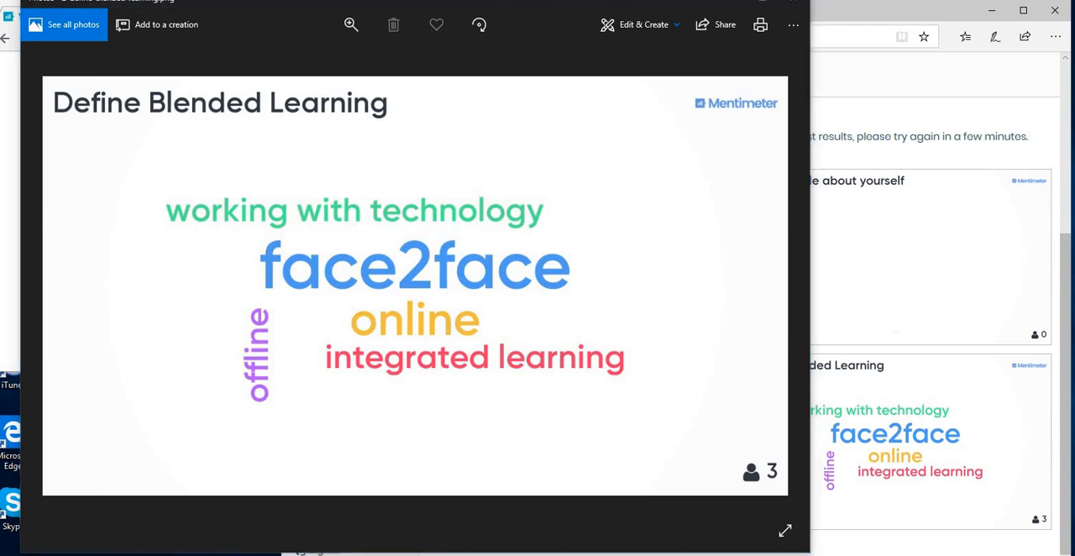
pyautogui.click(794, 3)
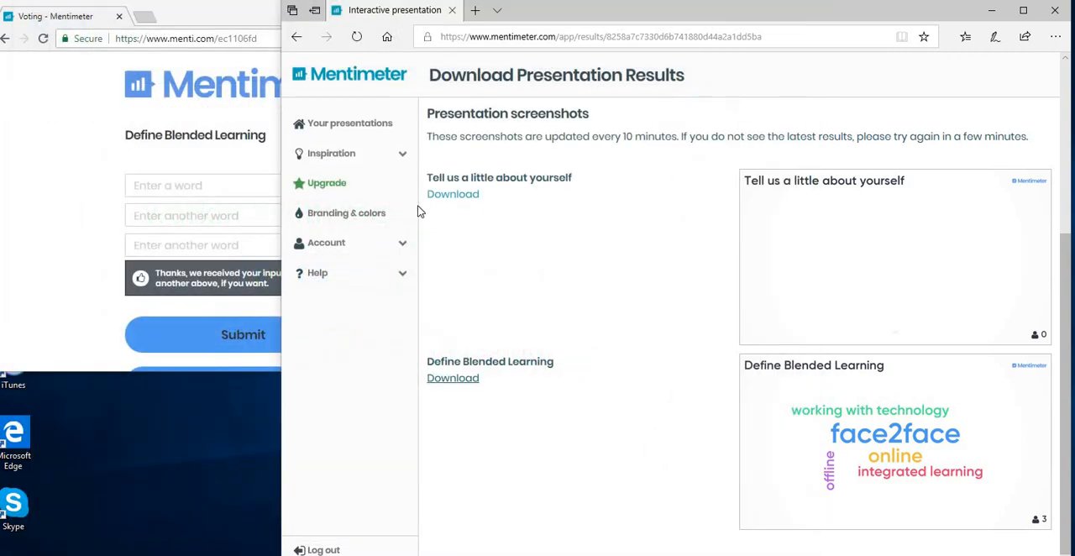
# - Return to the presentations list and open "02Legal Studies Quiz - The Constitution" from the Legal Studies folder
pyautogui.click(362, 126)
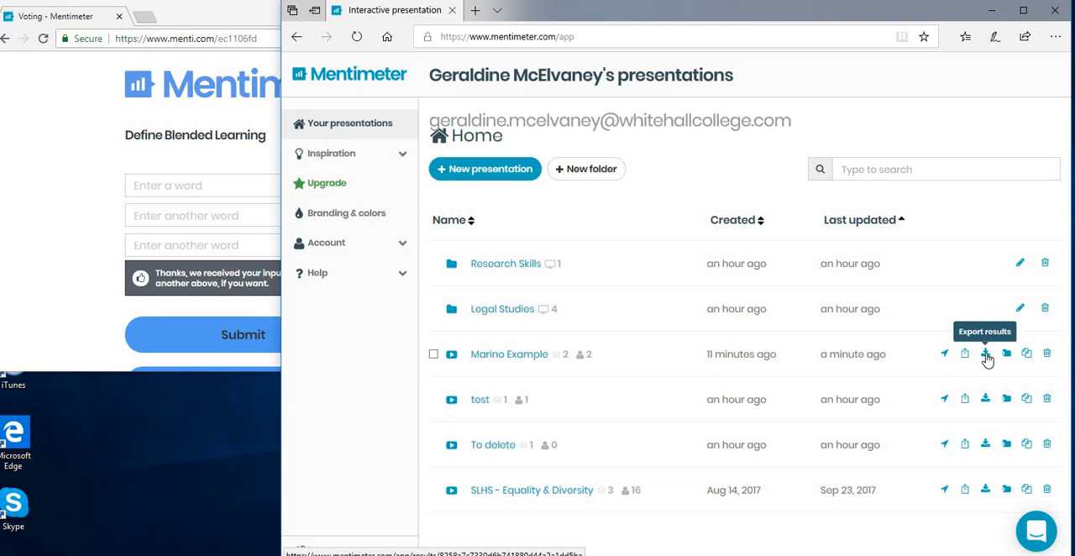
pyautogui.click(986, 353)
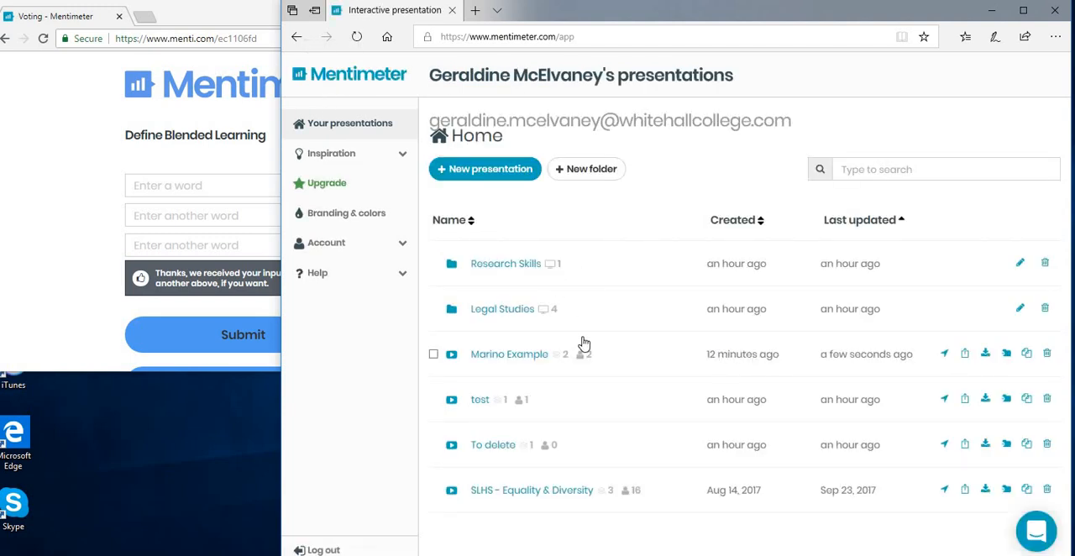
pyautogui.click(504, 314)
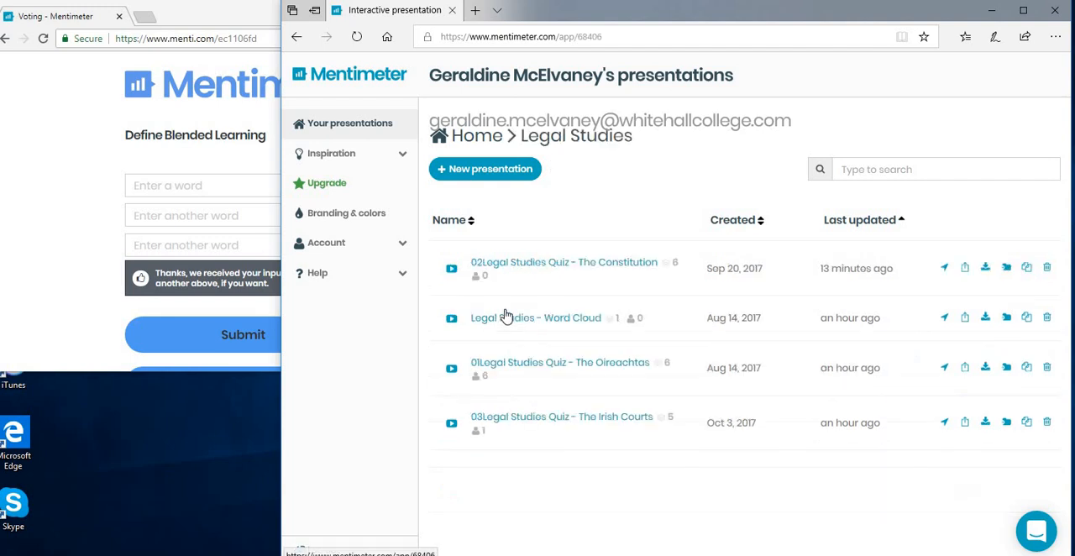
pyautogui.click(612, 268)
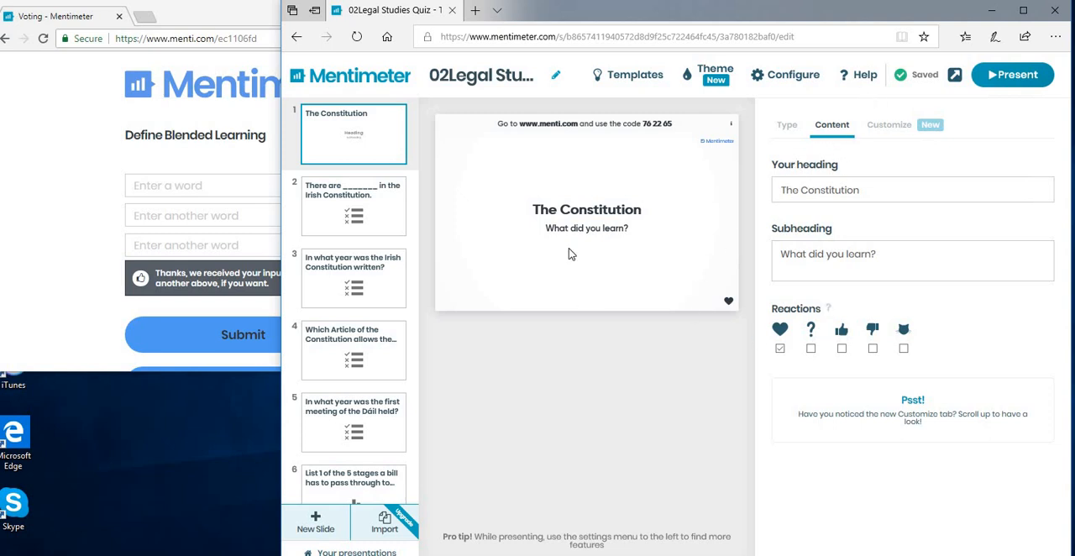
# - Examine the question type, answer options and time to answer of the slide "There are _______ in the Irish Constitution."
pyautogui.click(342, 216)
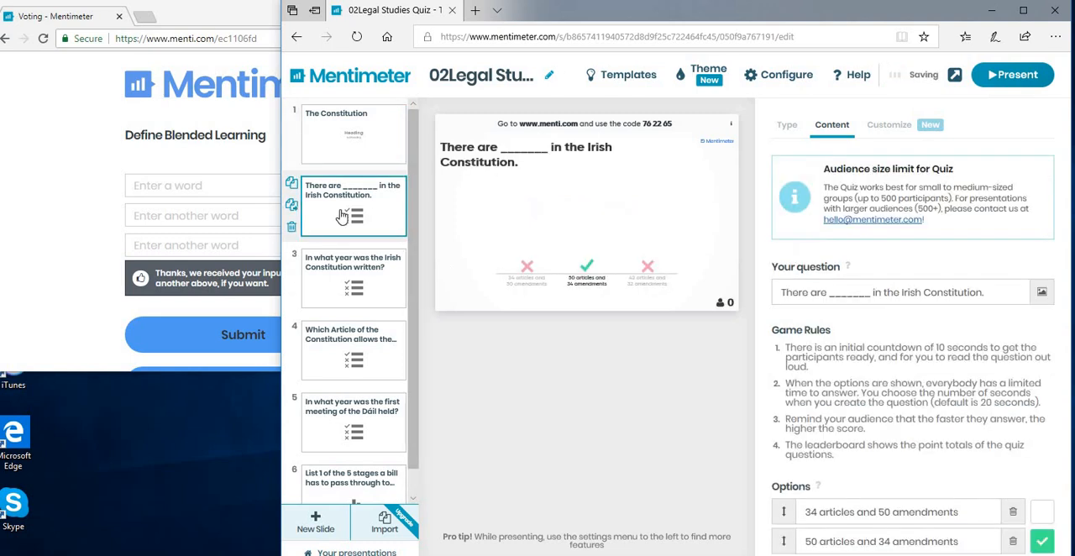
pyautogui.click(787, 126)
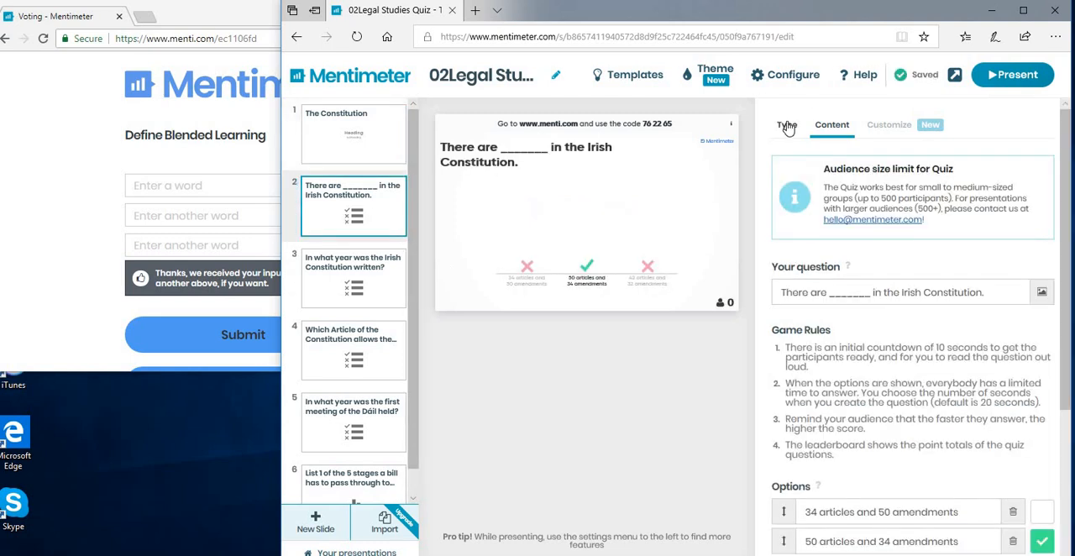
pyautogui.moveTo(825, 209)
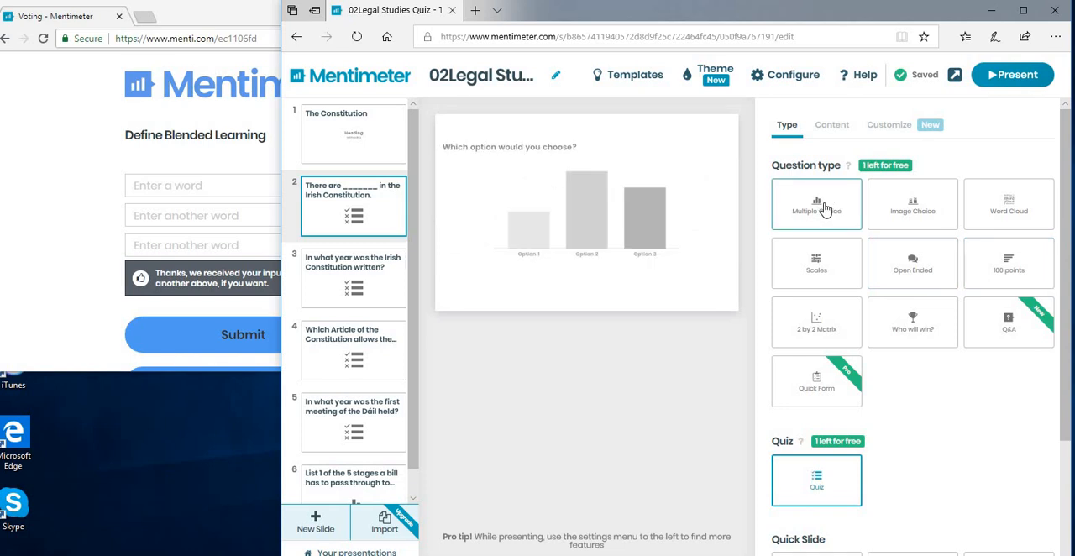
pyautogui.click(836, 125)
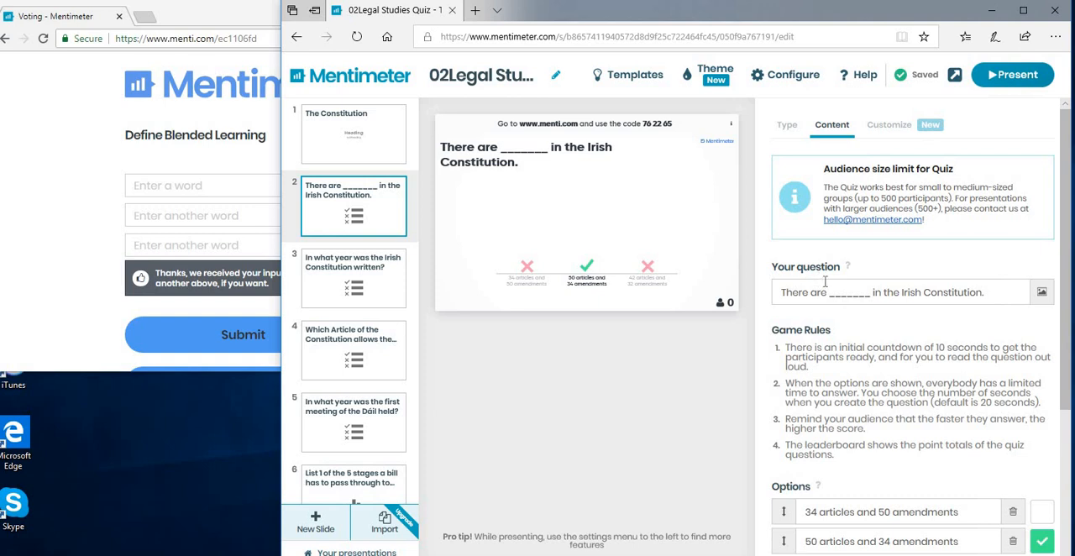
pyautogui.scroll(-3, 825, 281)
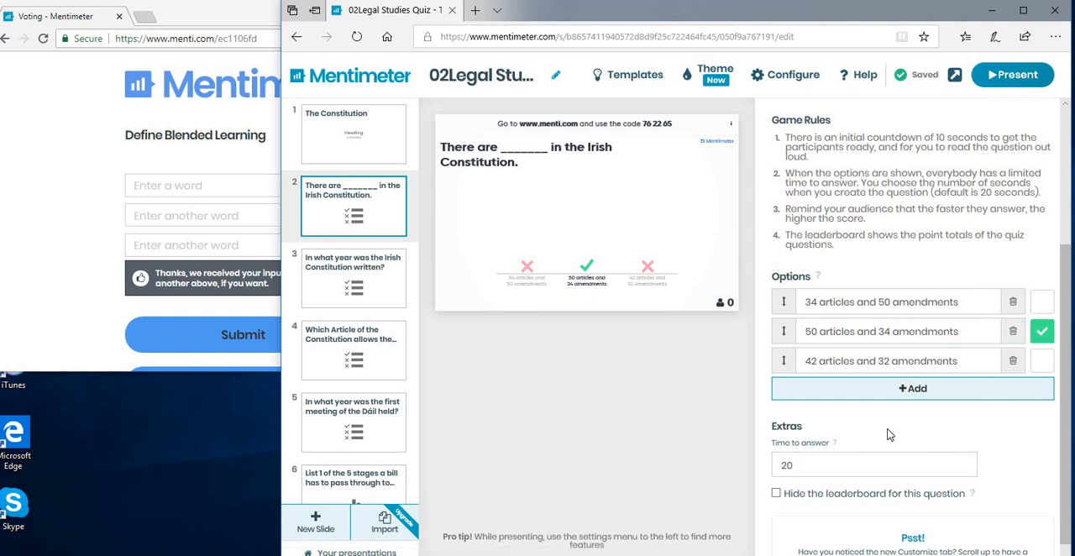
pyautogui.scroll(-1, 790, 445)
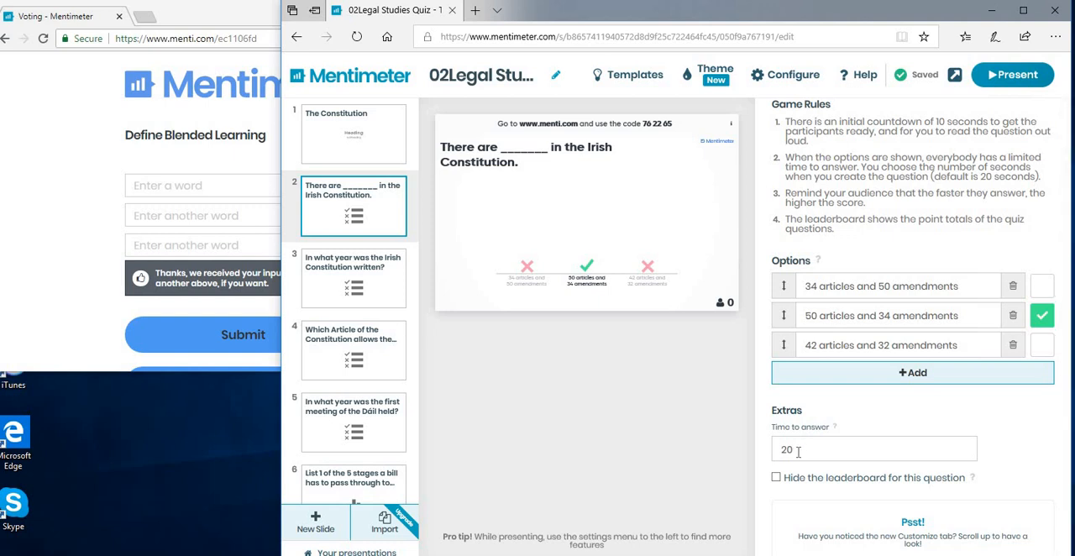
# - Present the quiz question, connect as a participant on menti.com with the code shown on the presentation, and return to the presenter window
pyautogui.click(1017, 75)
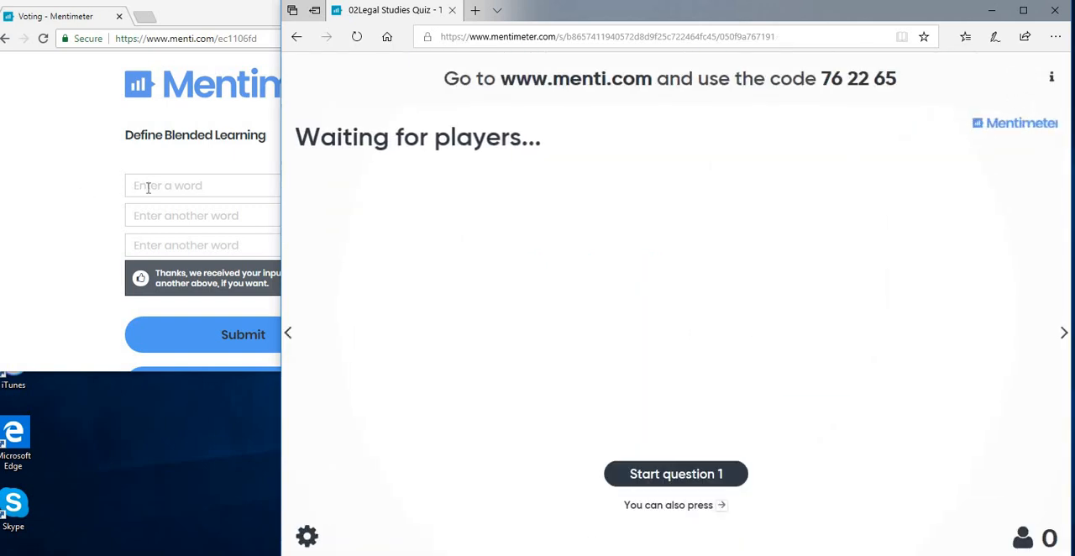
pyautogui.click(6, 42)
pyautogui.click(6, 41)
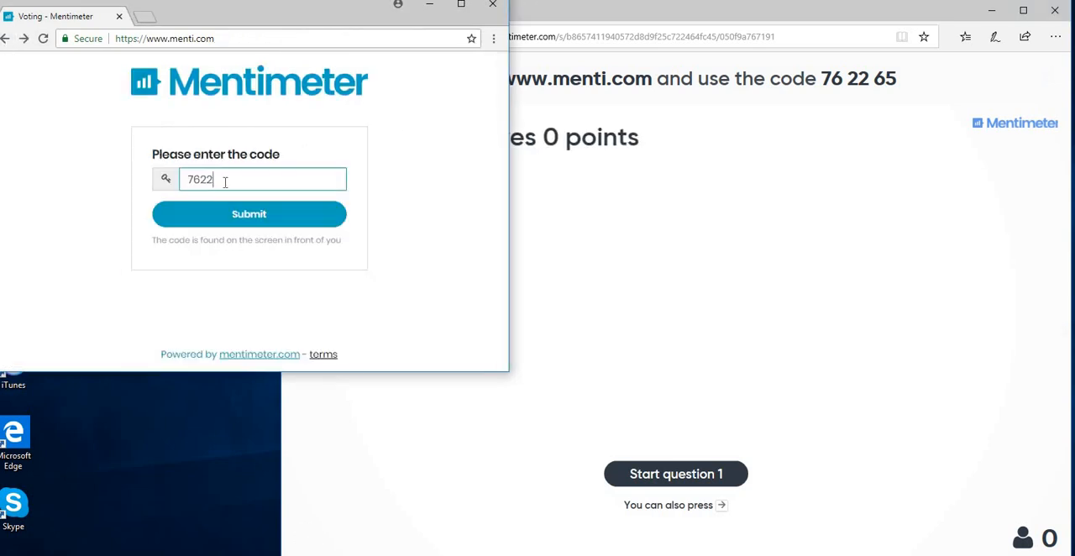
pyautogui.write('65')
pyautogui.click(251, 225)
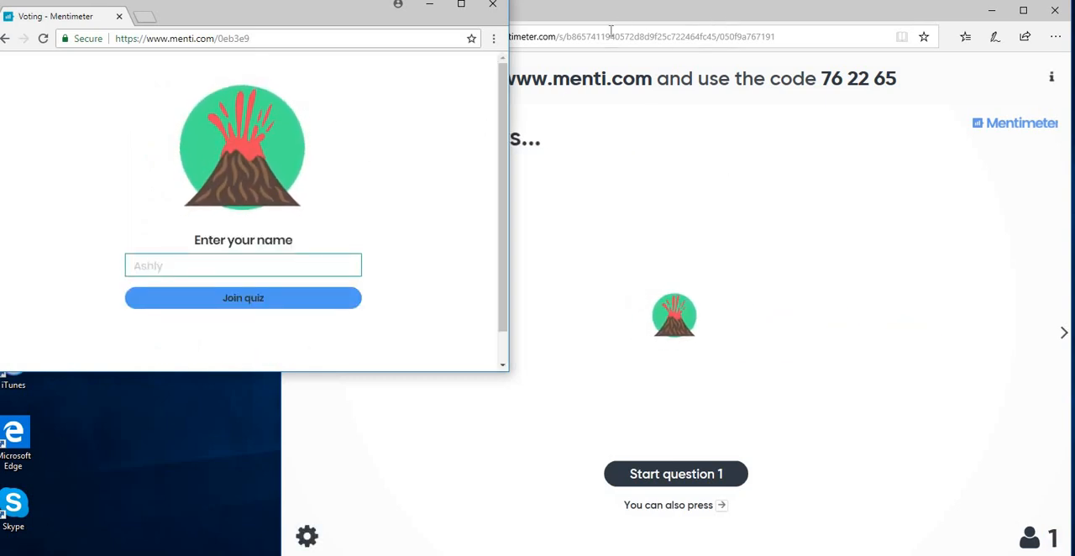
pyautogui.click(511, 128)
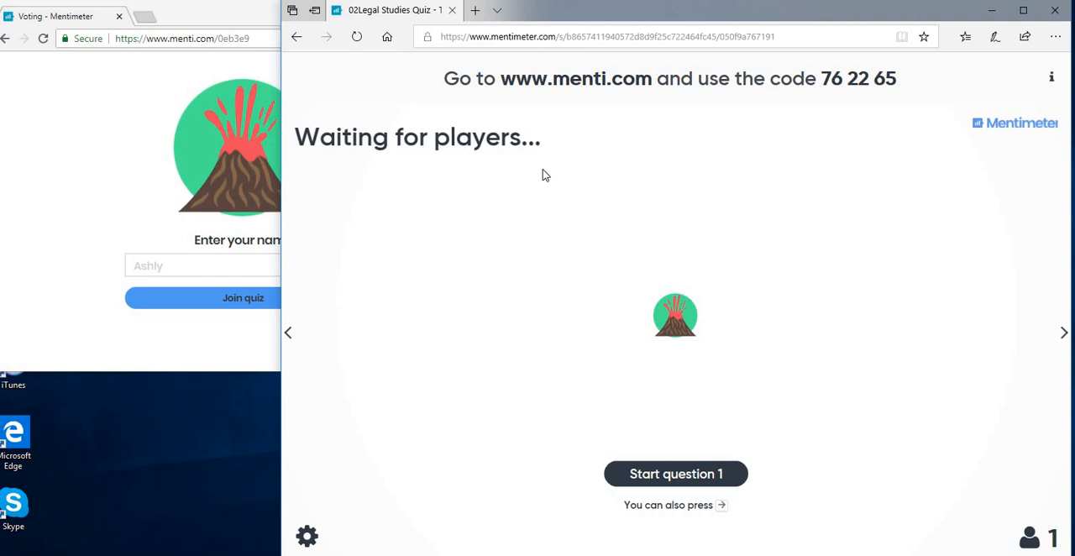
# - Join the quiz on the participant page by entering the participant's first name as the player name
pyautogui.click(198, 12)
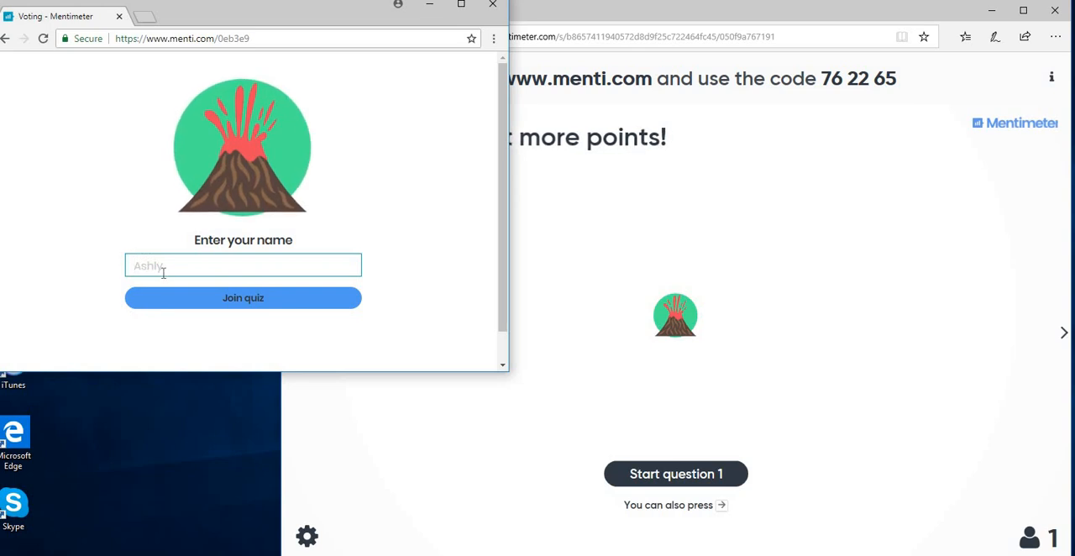
pyautogui.write('Ger')
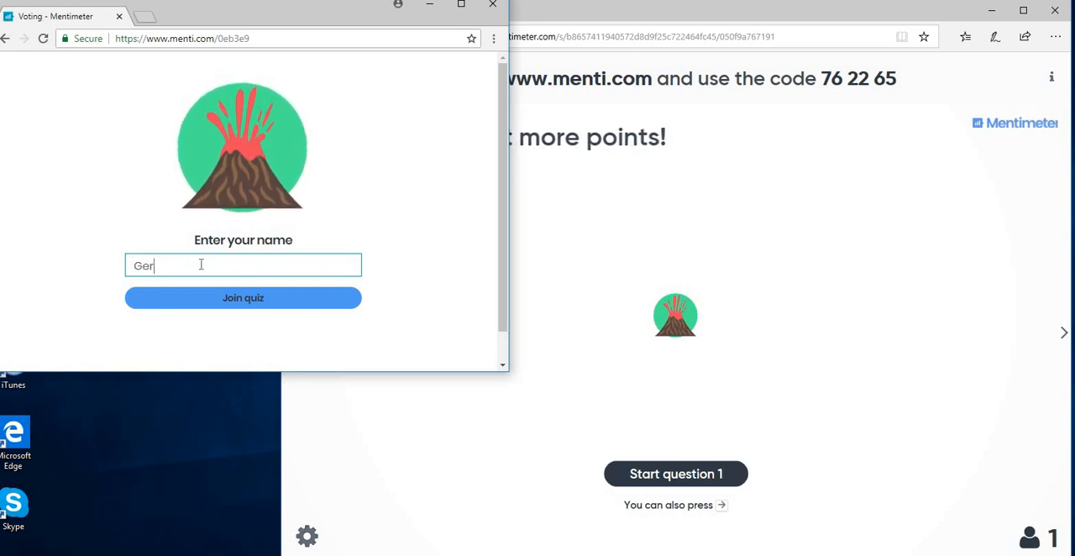
pyautogui.click(256, 299)
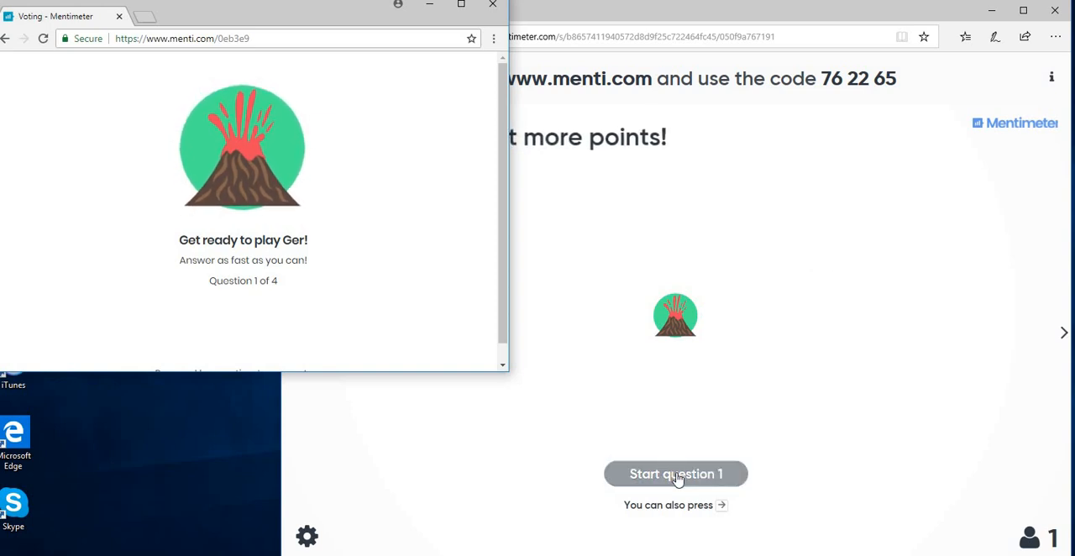
# - Start quiz question 1, answer "50 articles and 34 amendments" as the participant, and show the leaderboard in the presentation
pyautogui.click(683, 26)
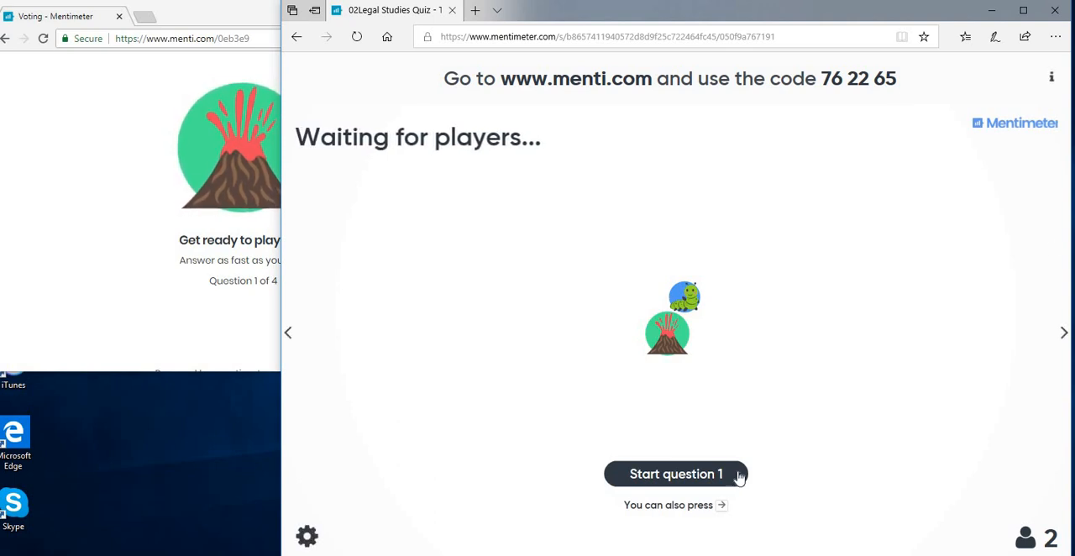
pyautogui.click(696, 484)
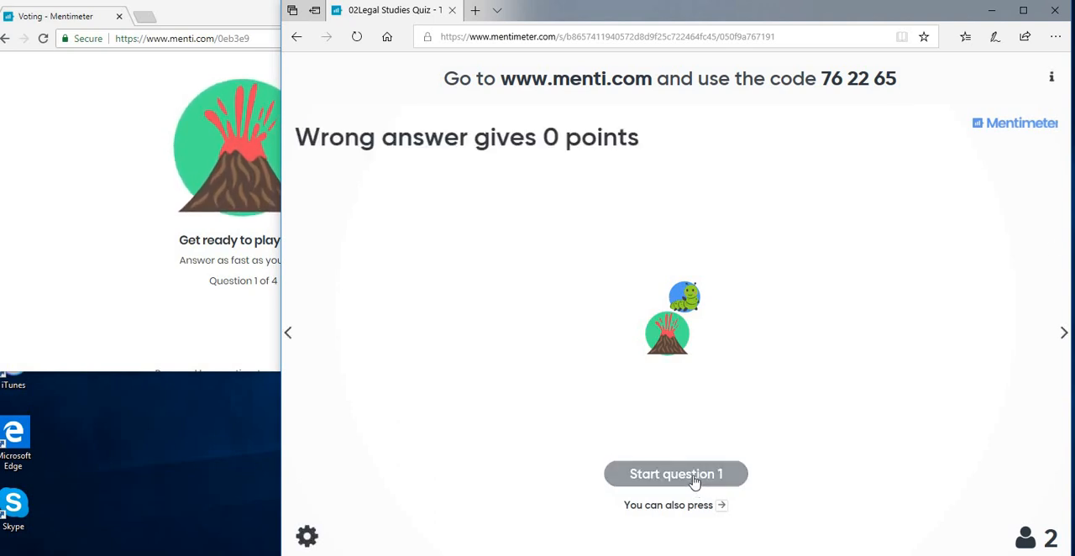
pyautogui.click(694, 477)
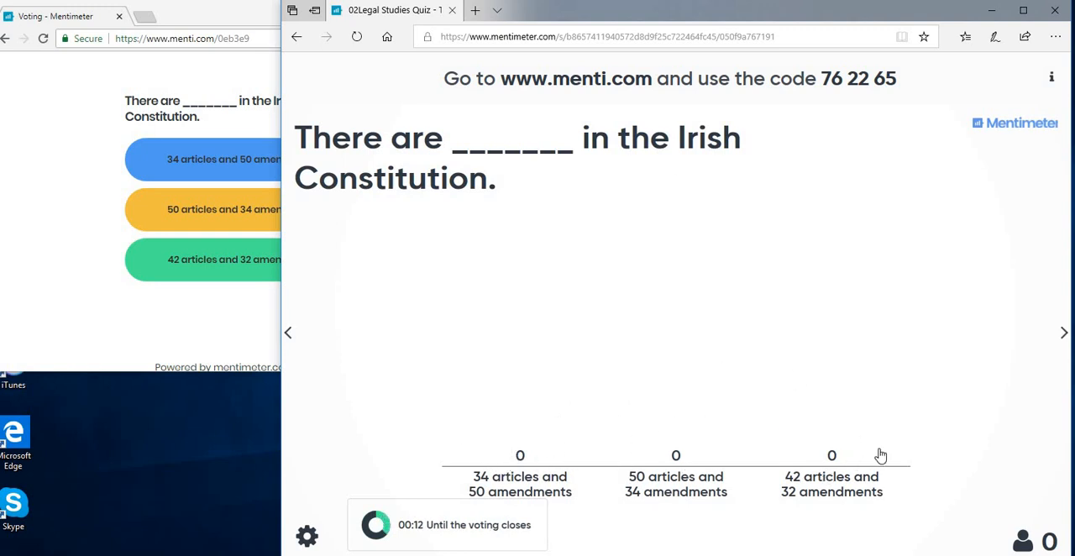
pyautogui.click(234, 217)
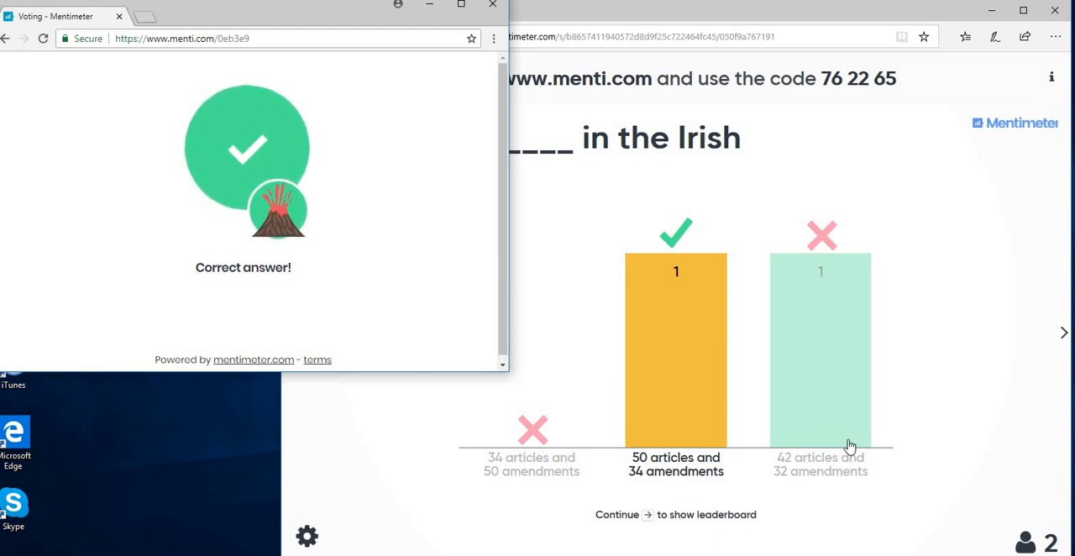
pyautogui.click(643, 514)
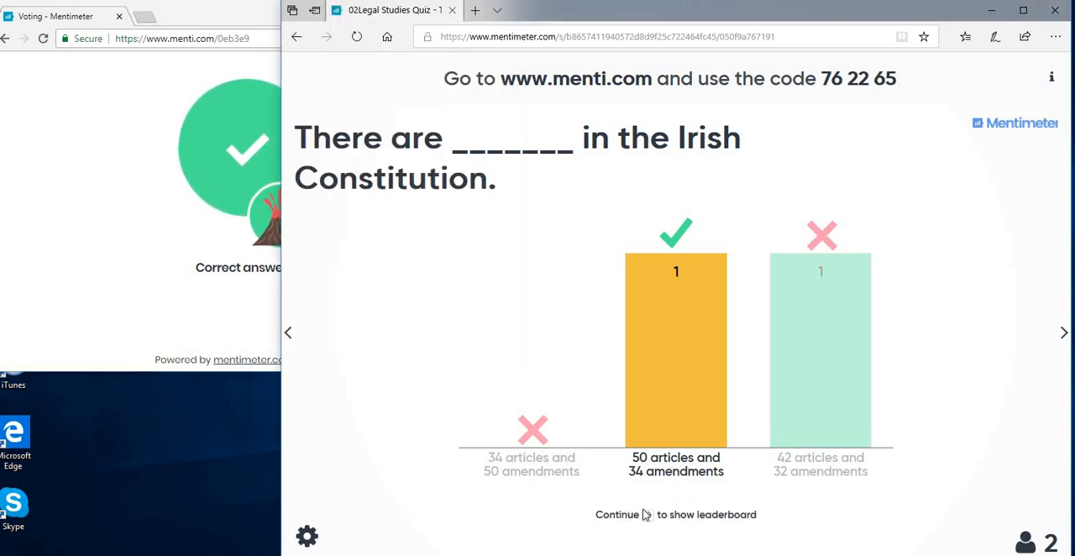
pyautogui.click(1063, 335)
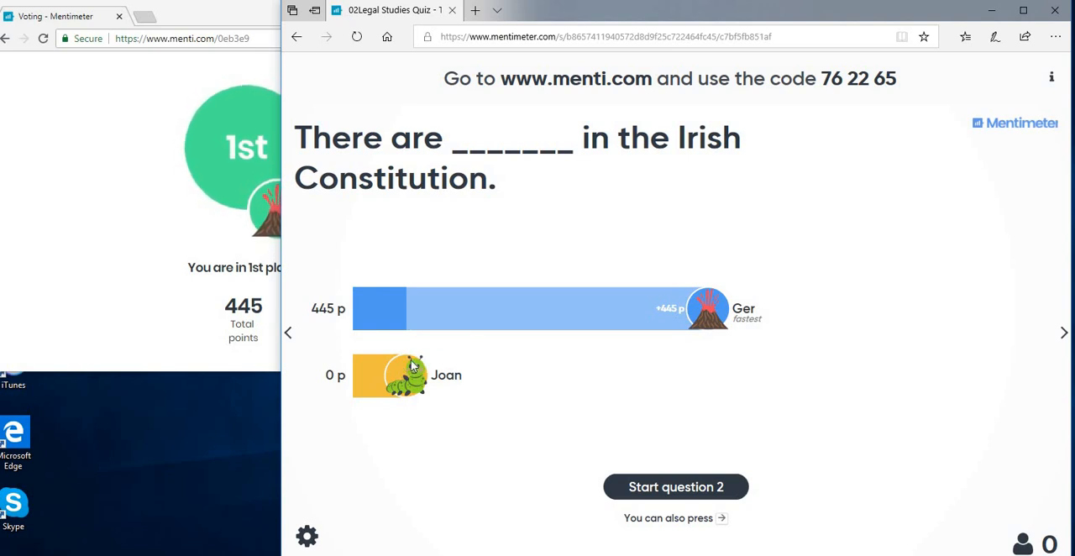
# - Start quiz question 2, answer "1937" as the participant, and advance the presentation past the answer results
pyautogui.click(708, 495)
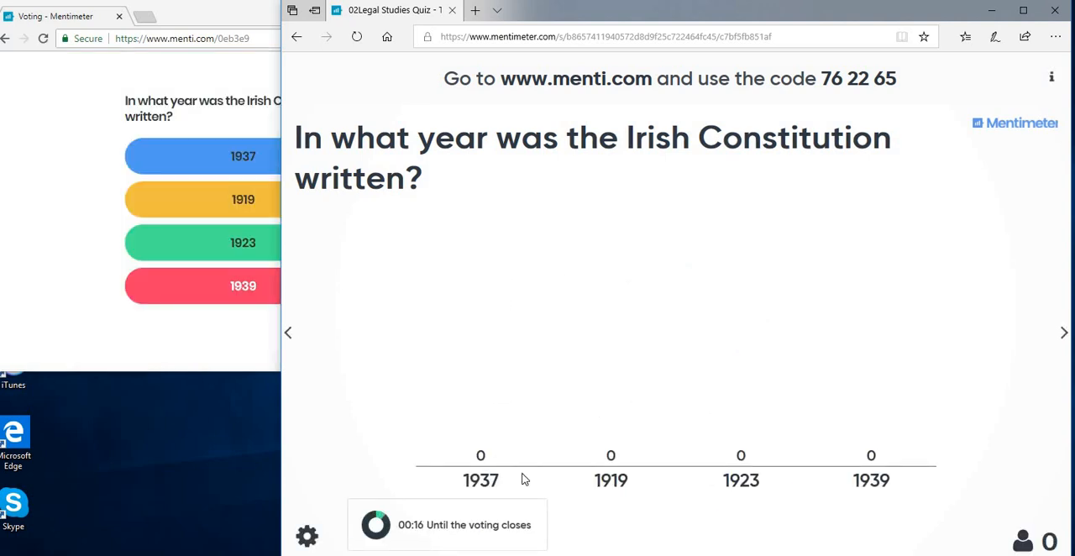
pyautogui.click(250, 155)
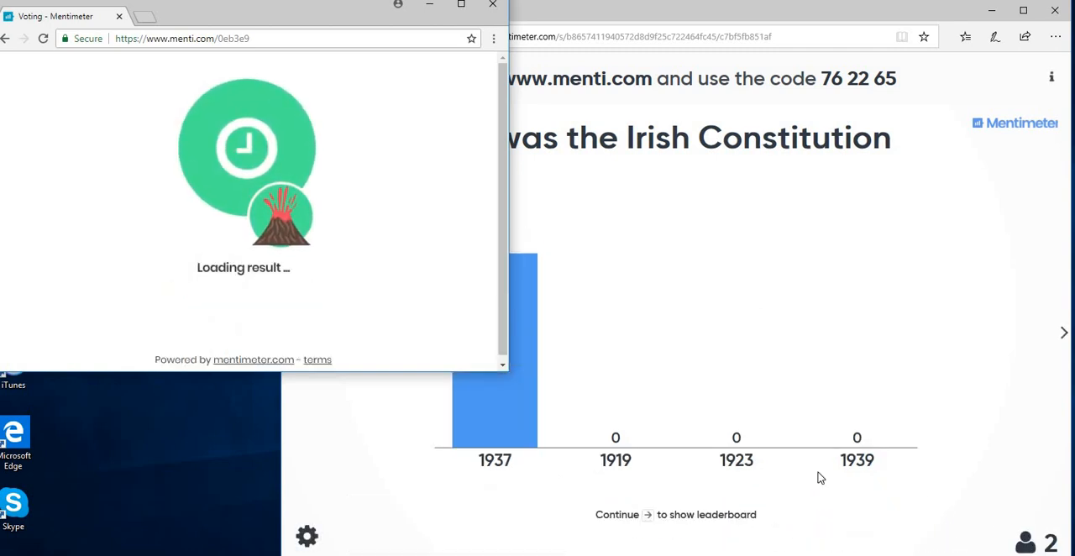
pyautogui.click(403, 400)
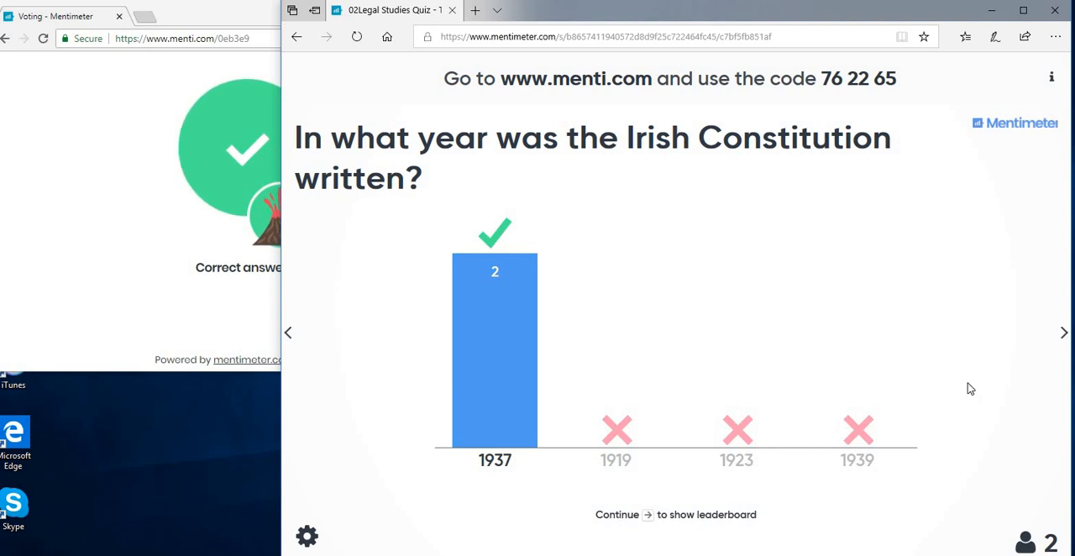
pyautogui.click(1063, 333)
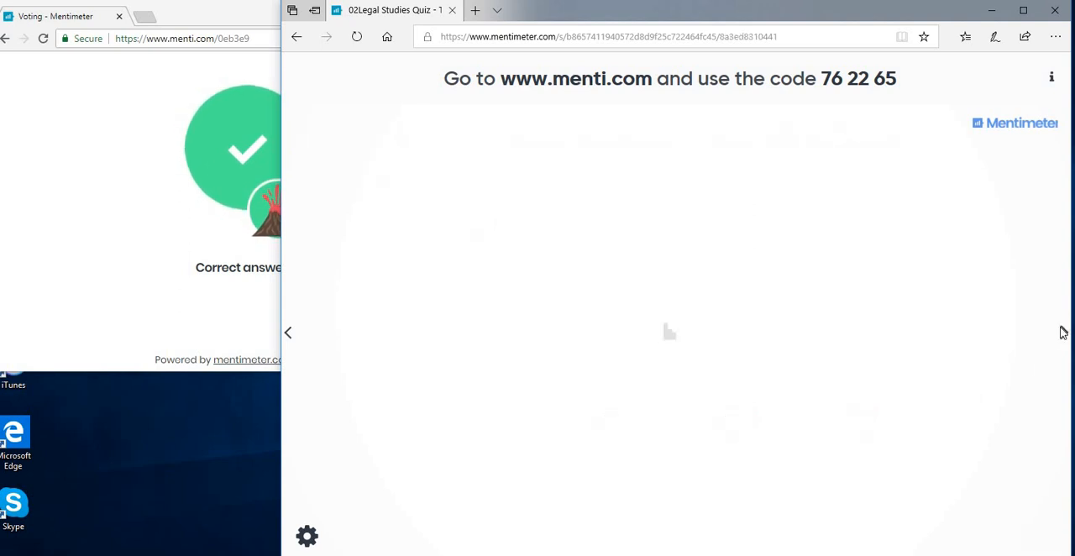